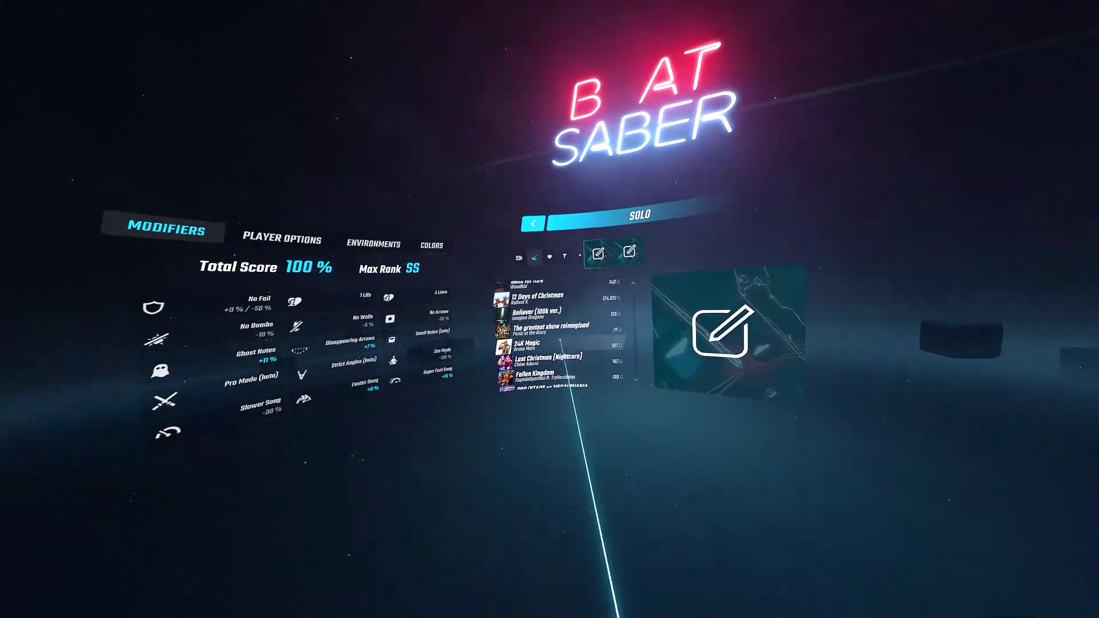
Step: Select THATS WHAT I WANT in the Solo song list to view its details
click(541, 298)
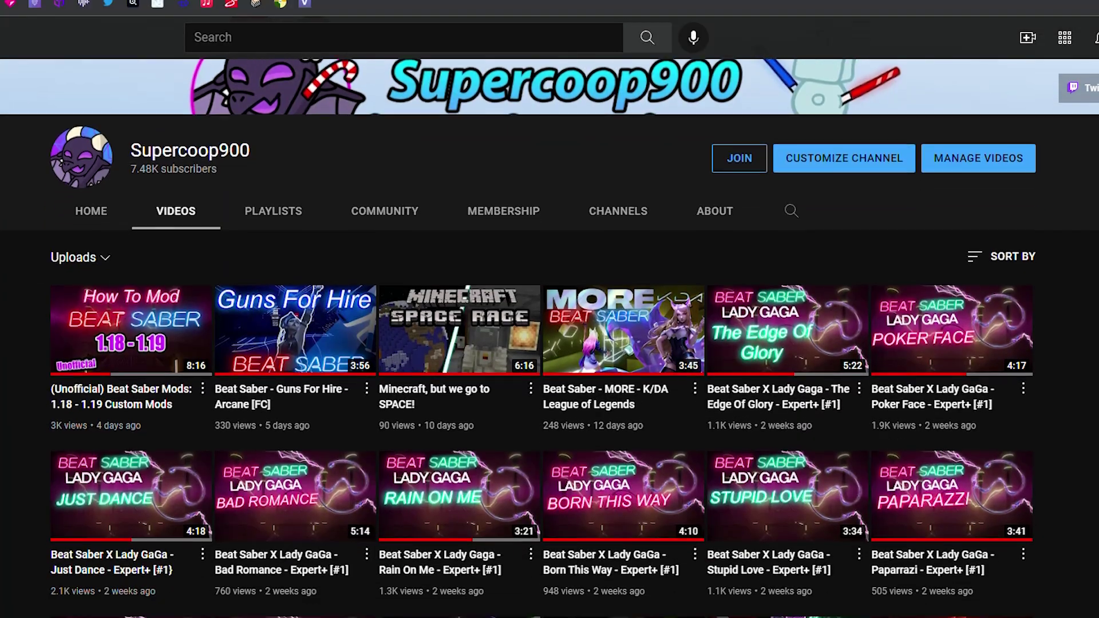
Step: Scroll down through the channel's grid of uploaded Beat Saber videos
scroll(551, 344, down, 4)
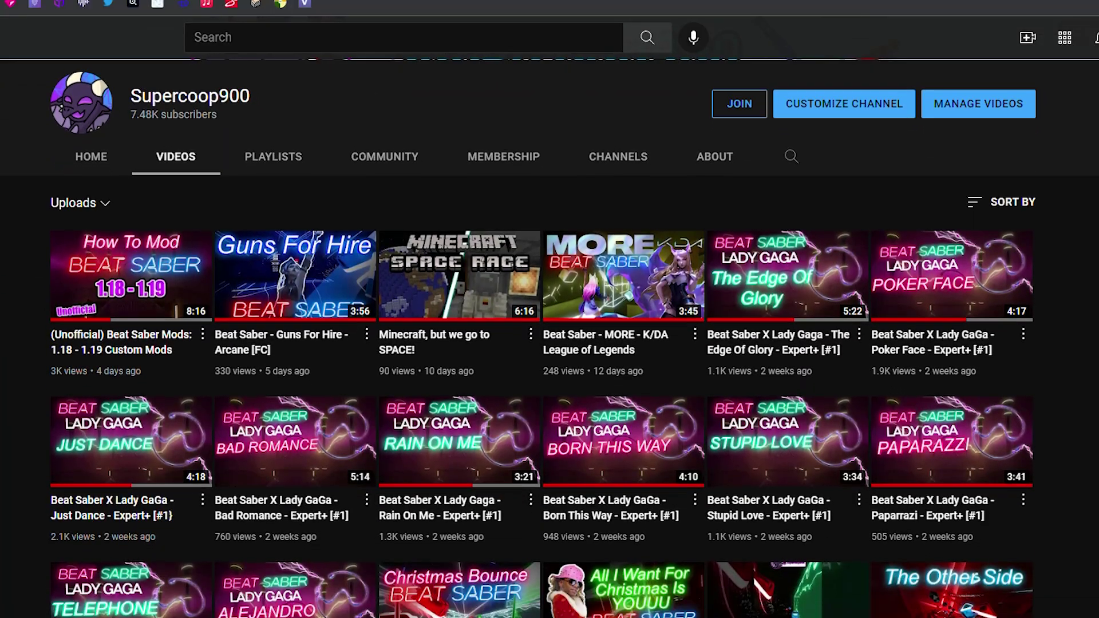
scroll(550, 344, down, 3)
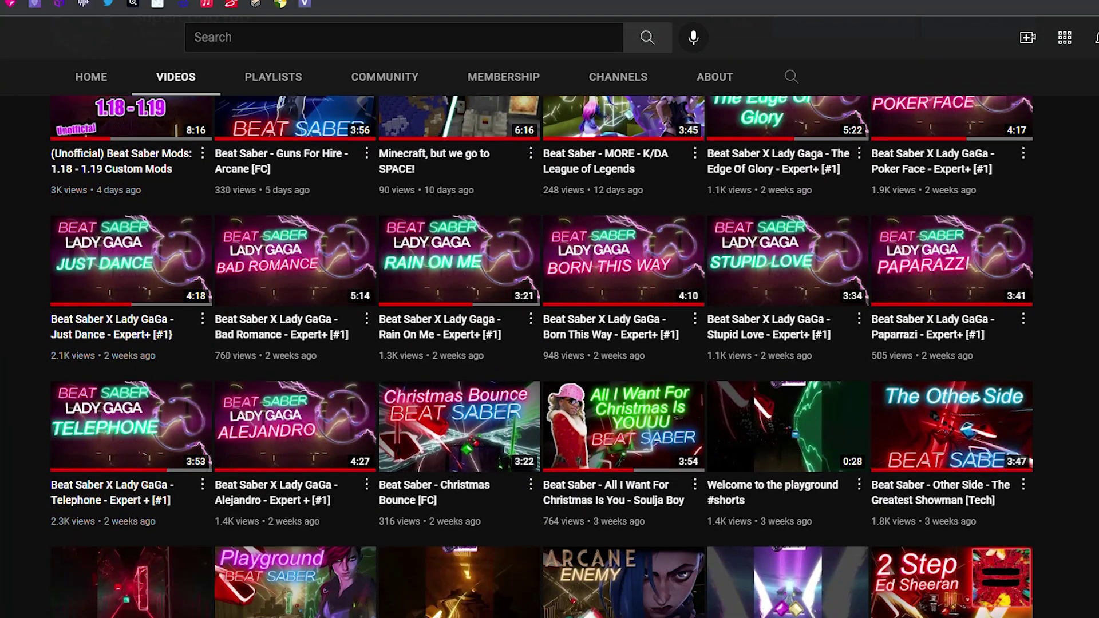
scroll(549, 344, down, 6)
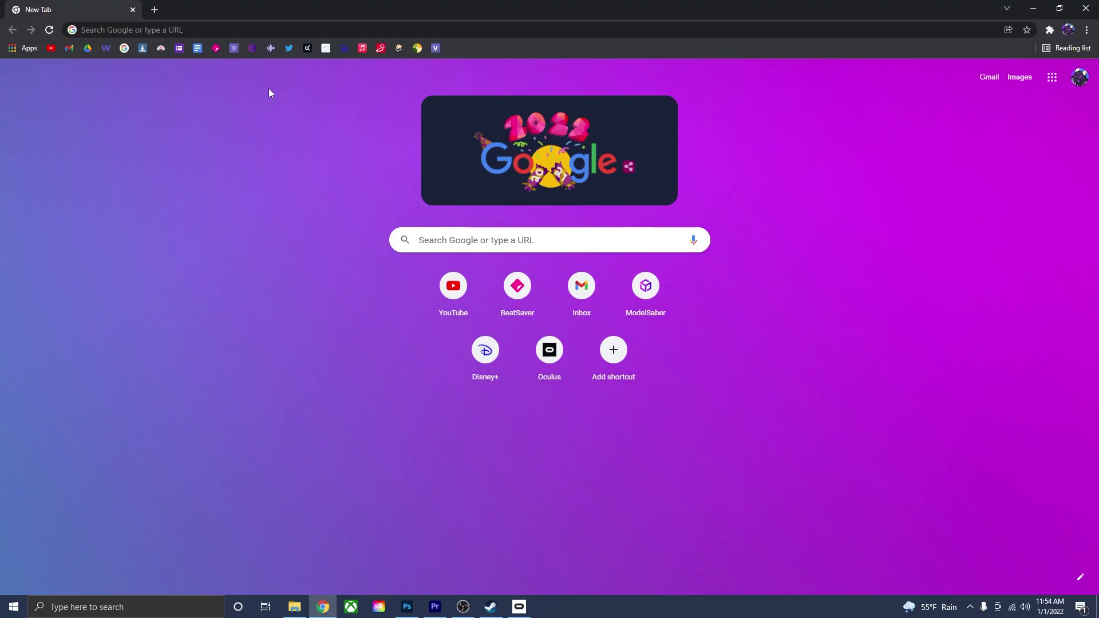
Step: Search again for 'oculus link download' and open the oculus.com setup page
click(263, 32)
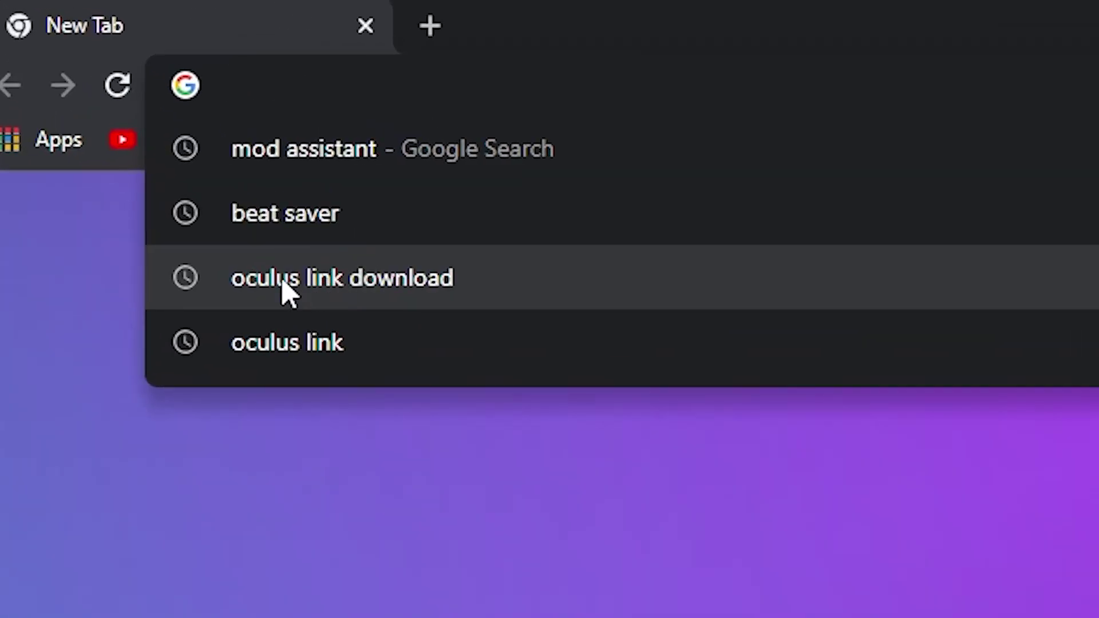
click(377, 287)
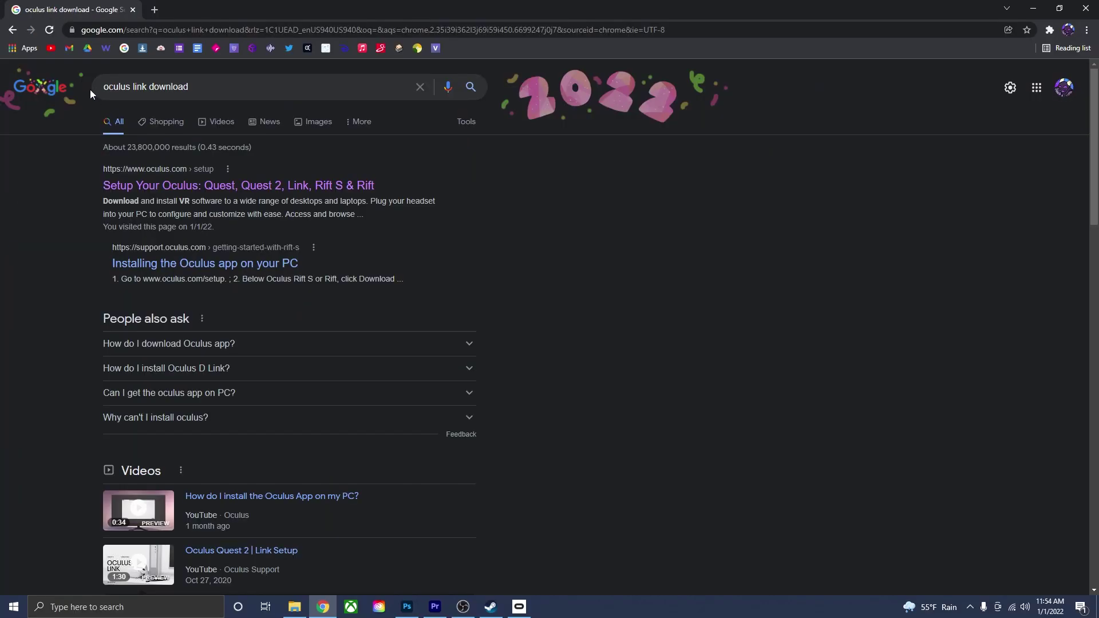
click(138, 187)
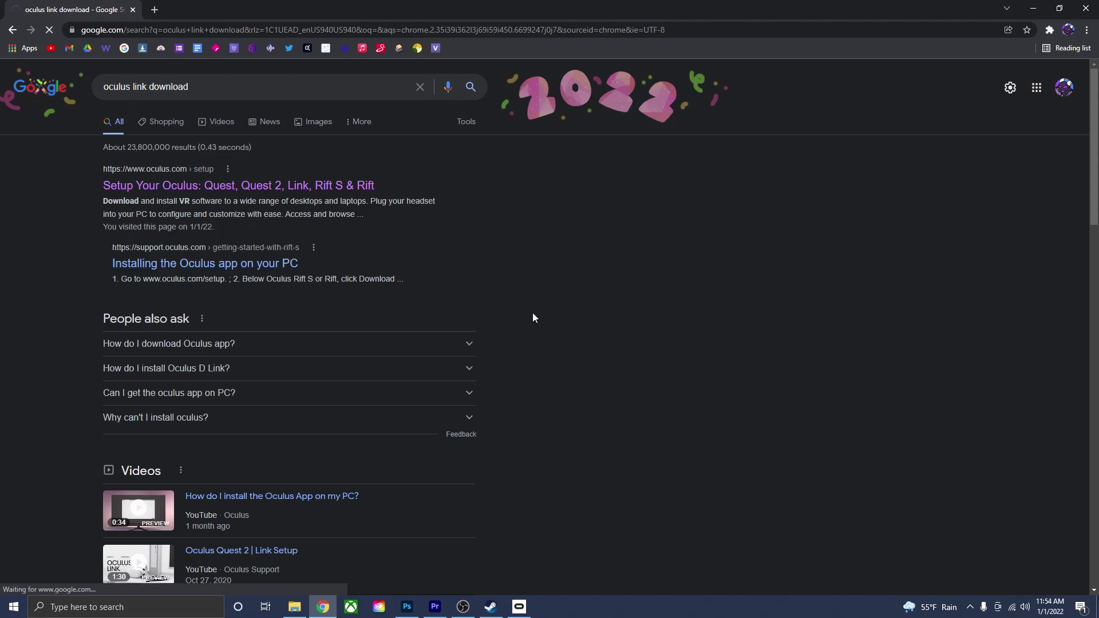
Step: Download the Quest 2 PC app installer, OculusSetup (7).exe, from the setup page
scroll(586, 280, down, 1)
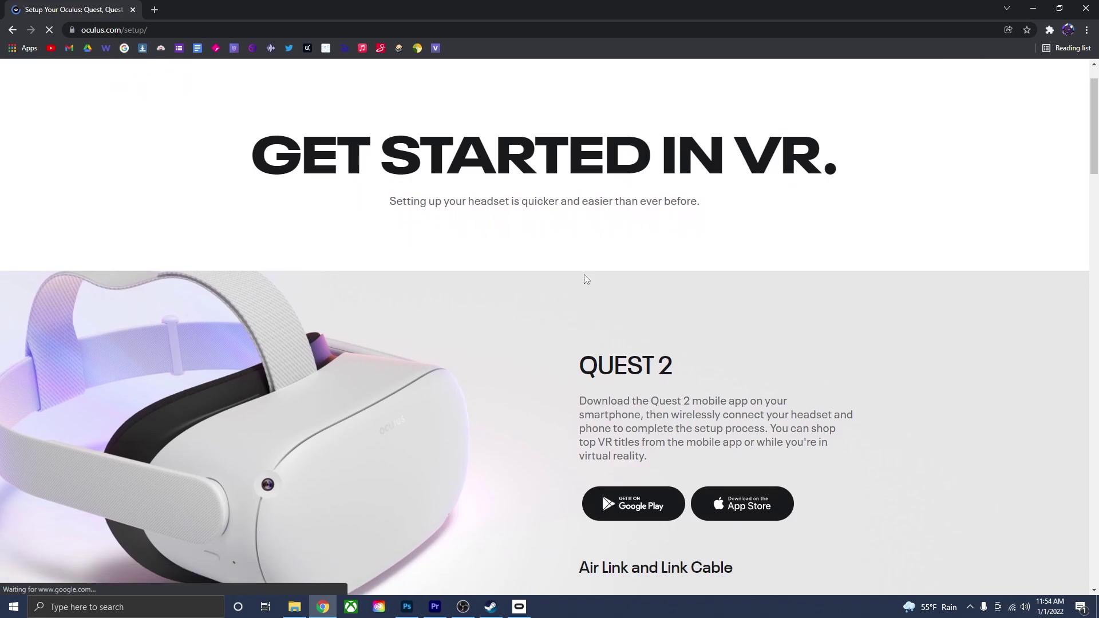
scroll(793, 209, down, 9)
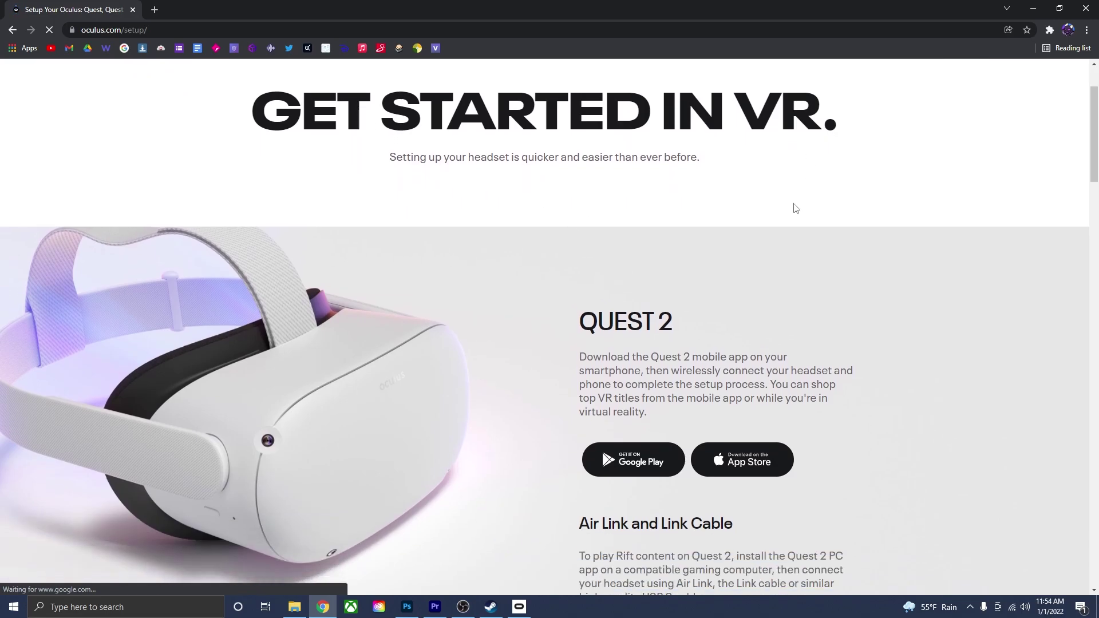
scroll(770, 259, down, 8)
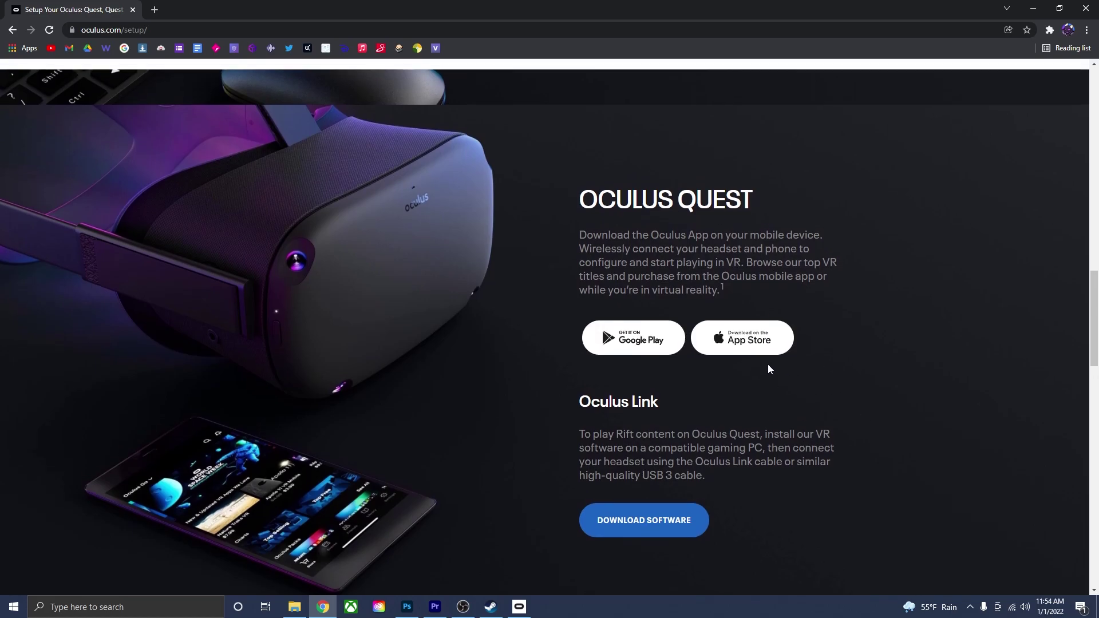
scroll(768, 365, up, 9)
scroll(683, 424, up, 7)
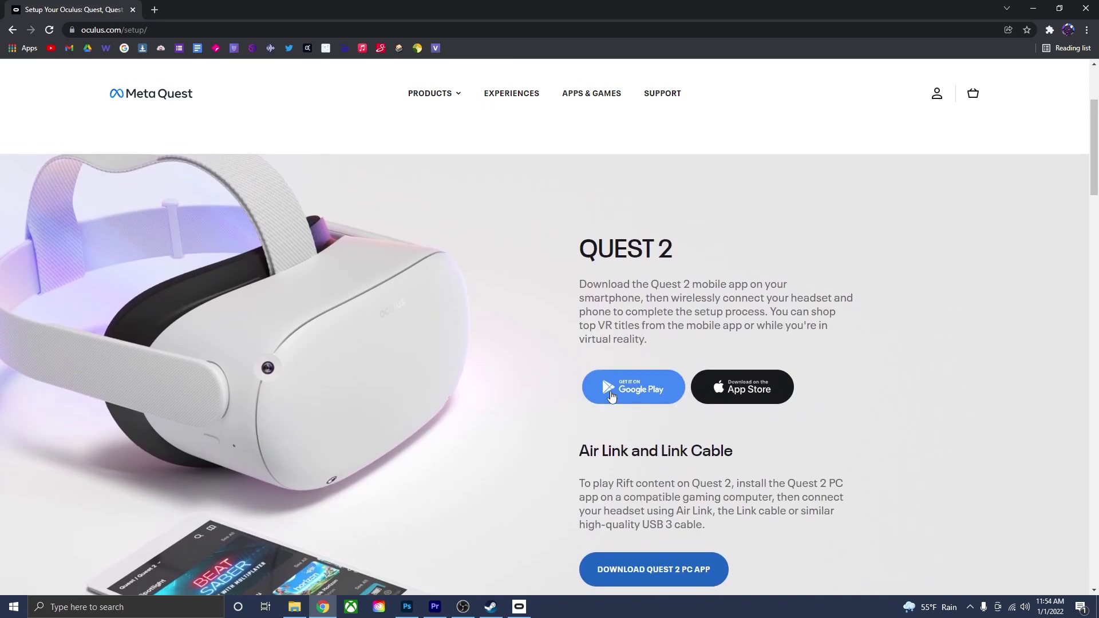
scroll(581, 463, down, 3)
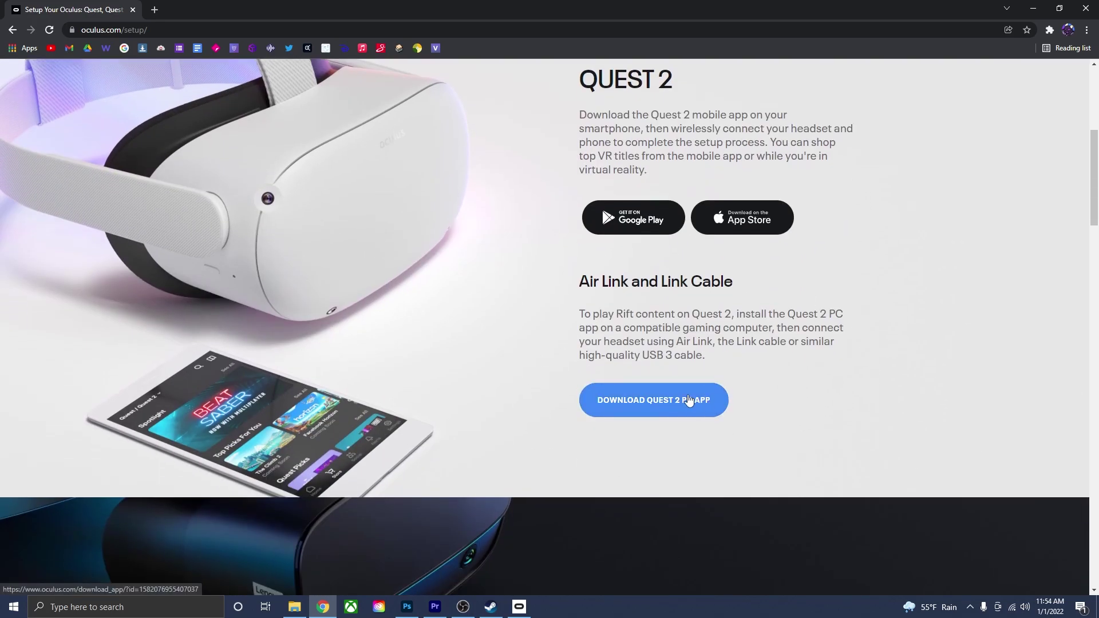
click(645, 406)
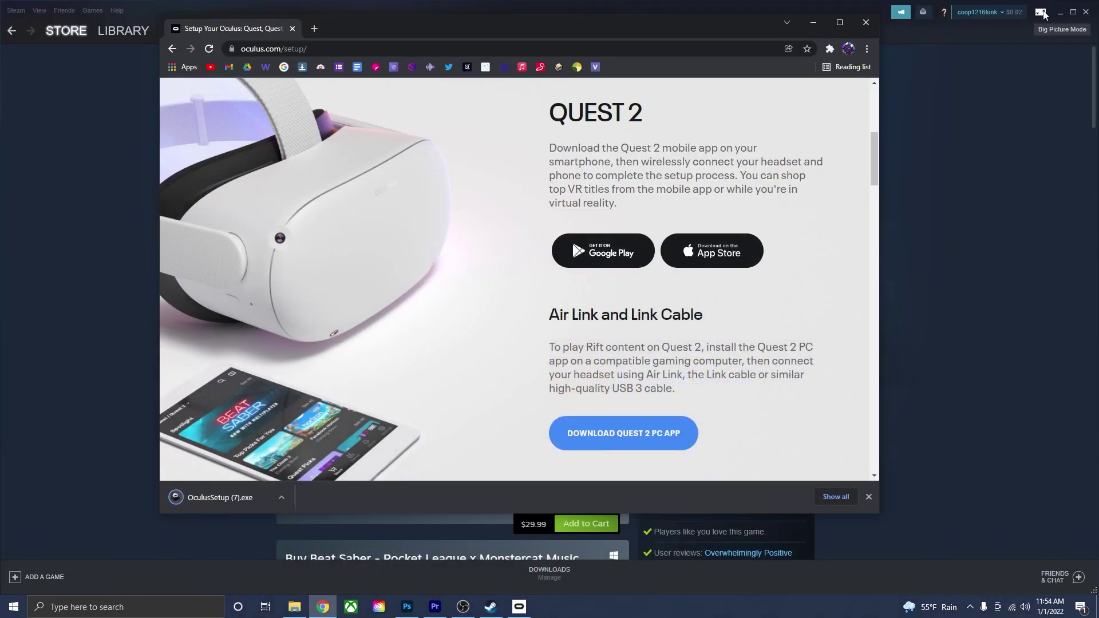
Step: Minimize Steam and launch the Oculus app from its desktop shortcut
click(1061, 12)
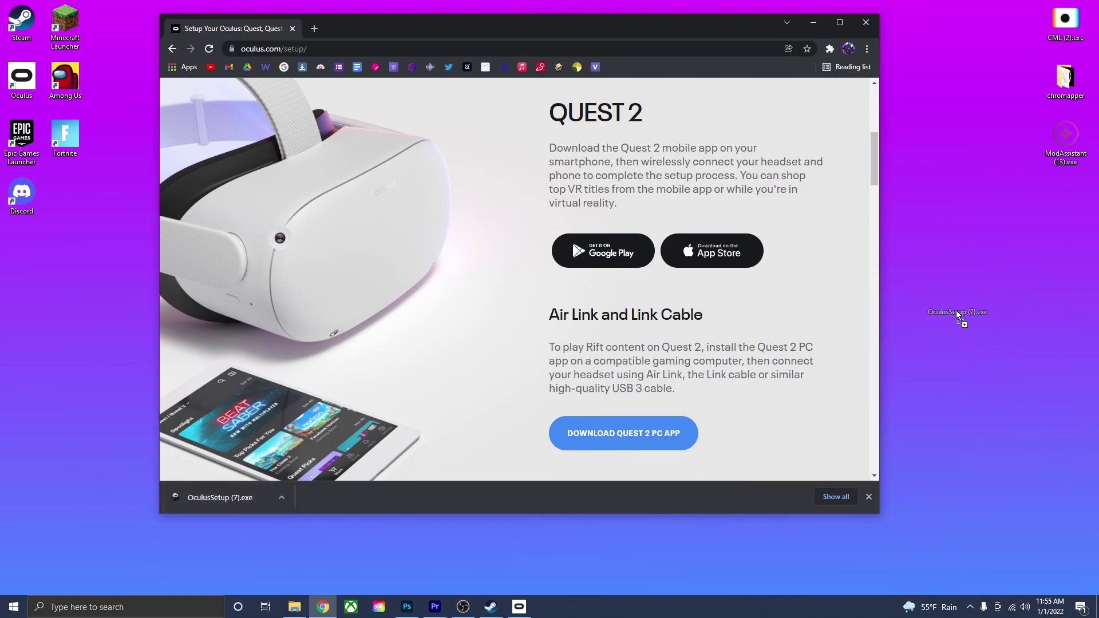
click(955, 311)
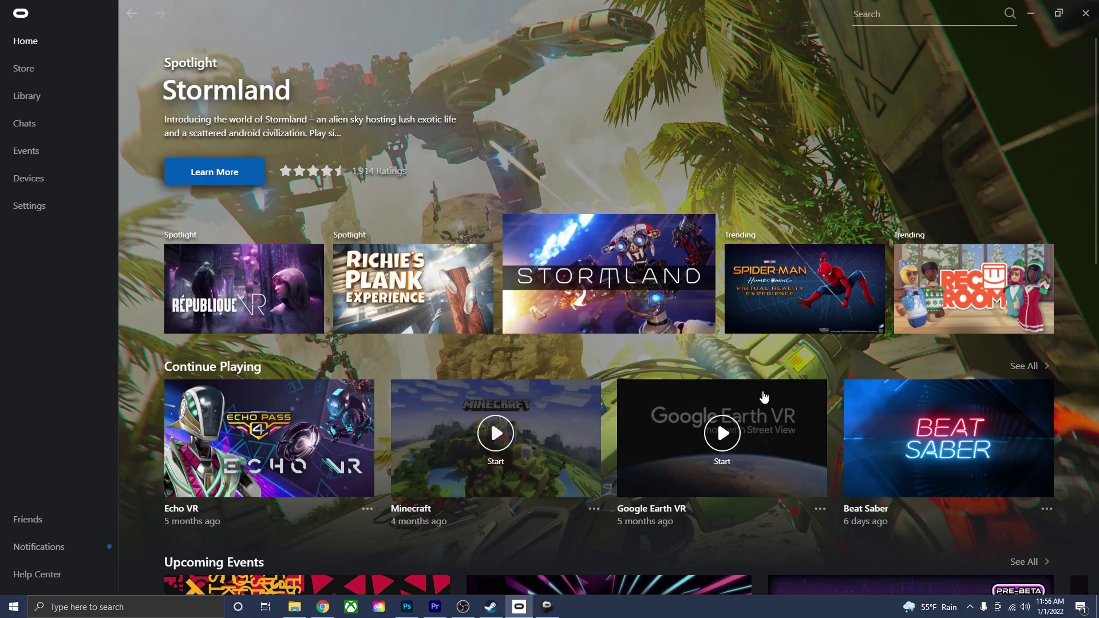
Step: Go from the Library to the Oculus Store and search for 'beat saber'
click(34, 95)
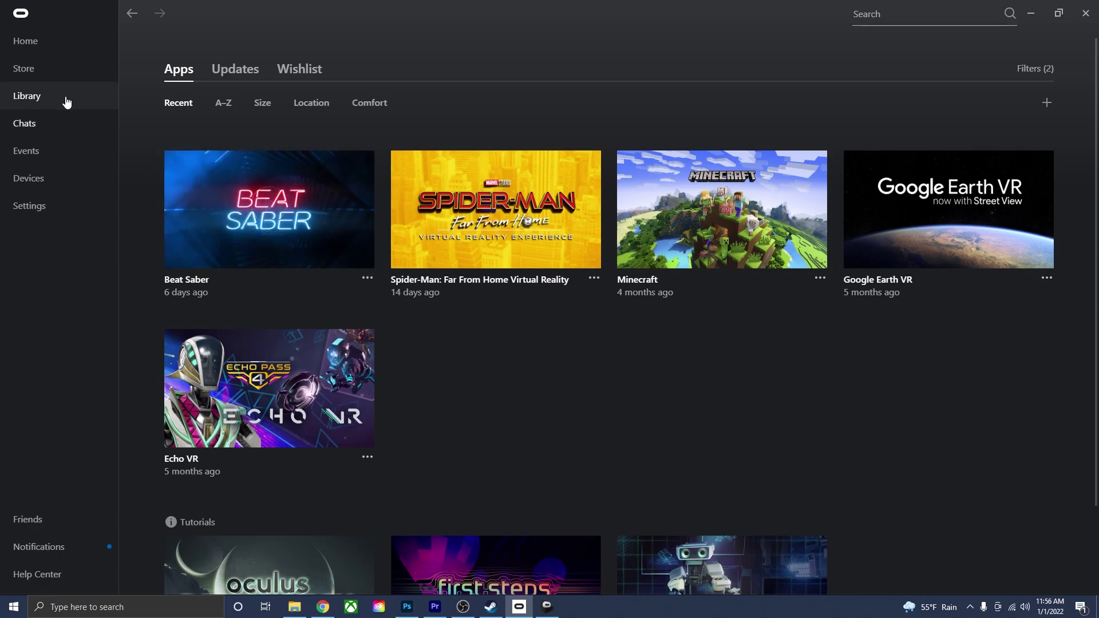
click(55, 81)
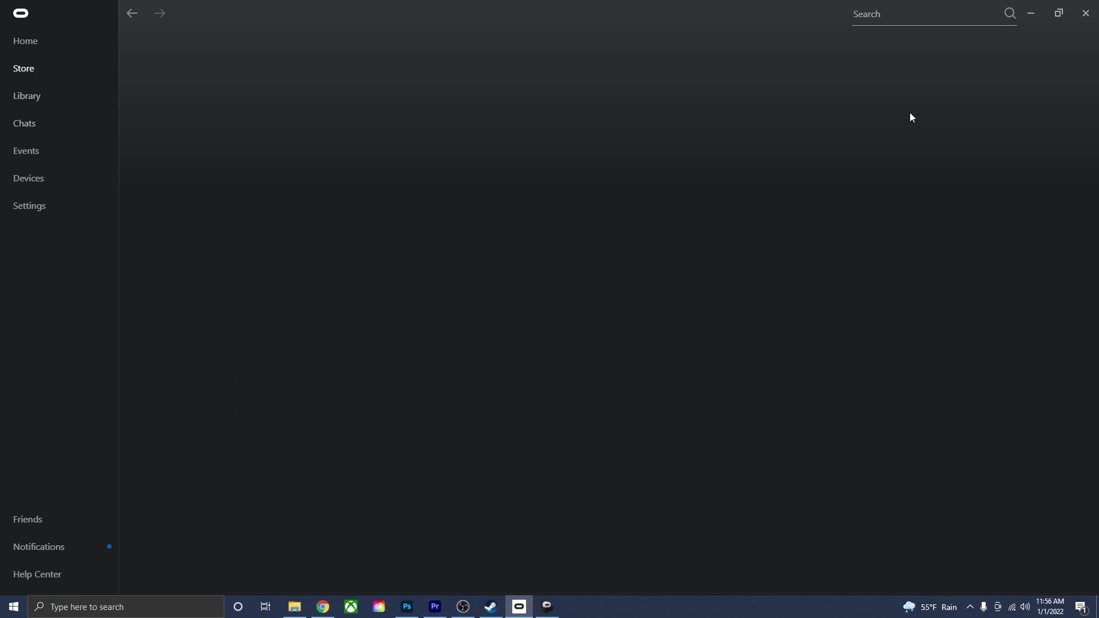
click(989, 13)
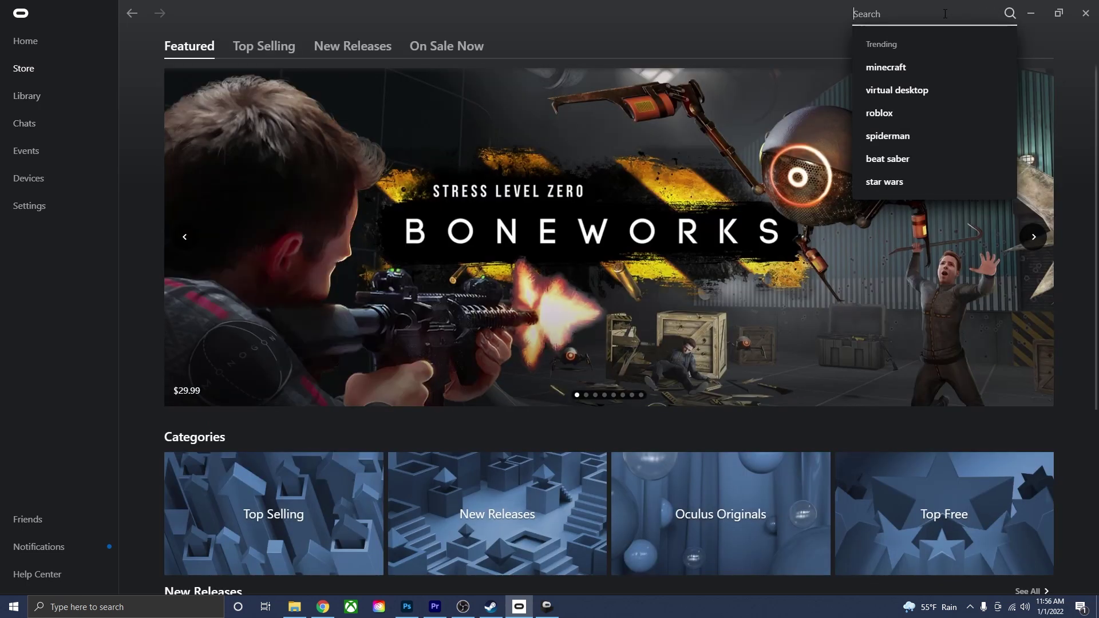
text(beat saber)
key(Return)
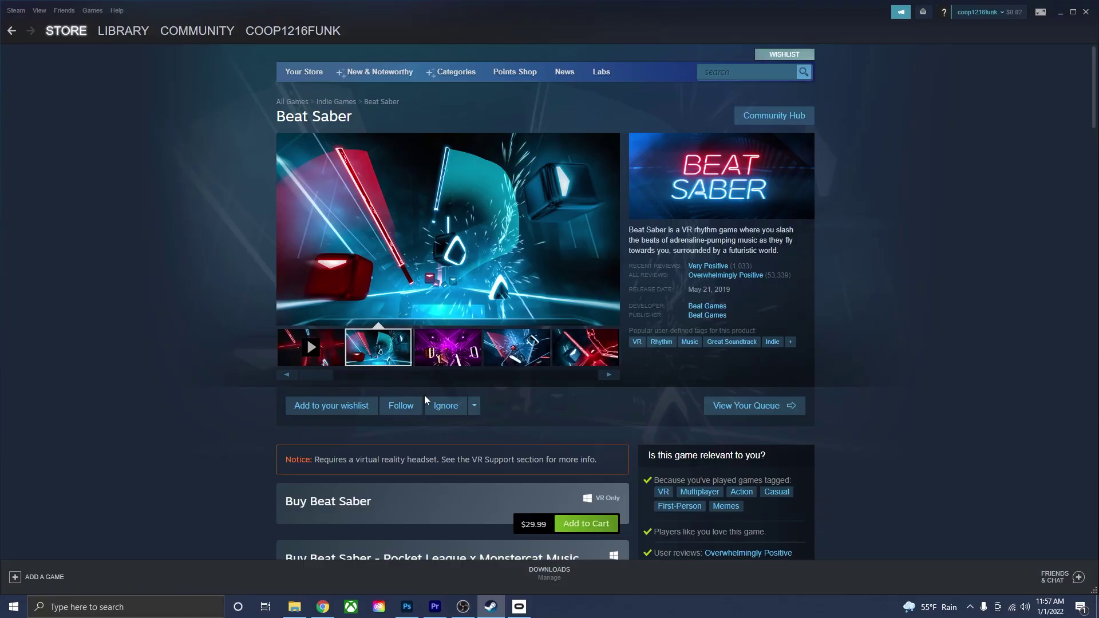
Step: Switch from the Steam store page back to the Oculus app via the taskbar
click(520, 607)
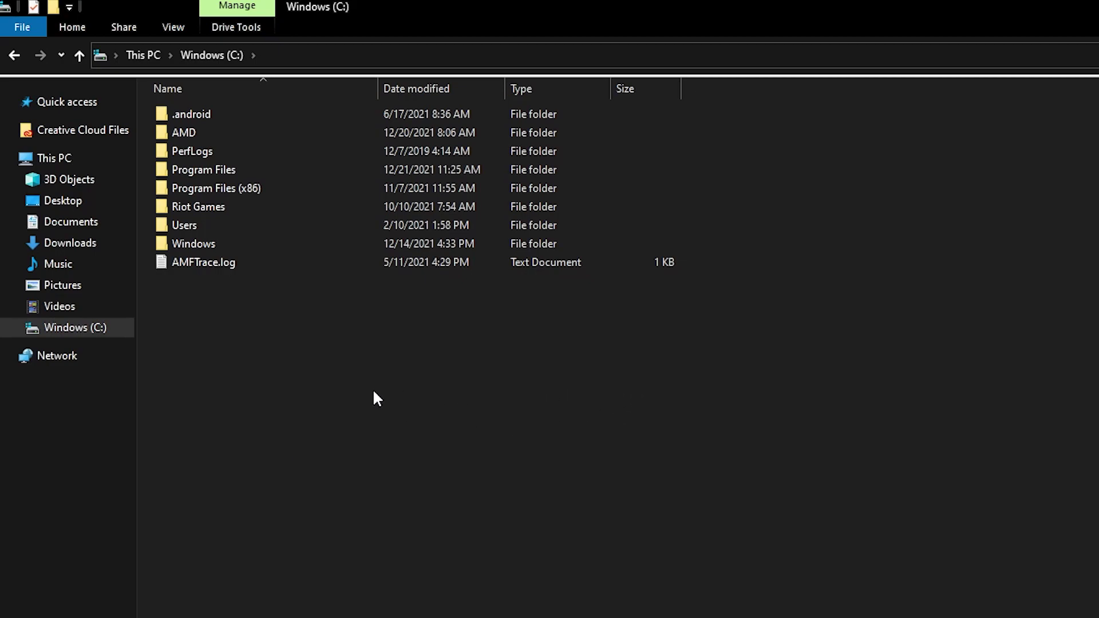
Step: Navigate Program Files > Oculus > Software > hyperbolic-magnetism-beat-saber to Beat Saber_Data
double_click(231, 172)
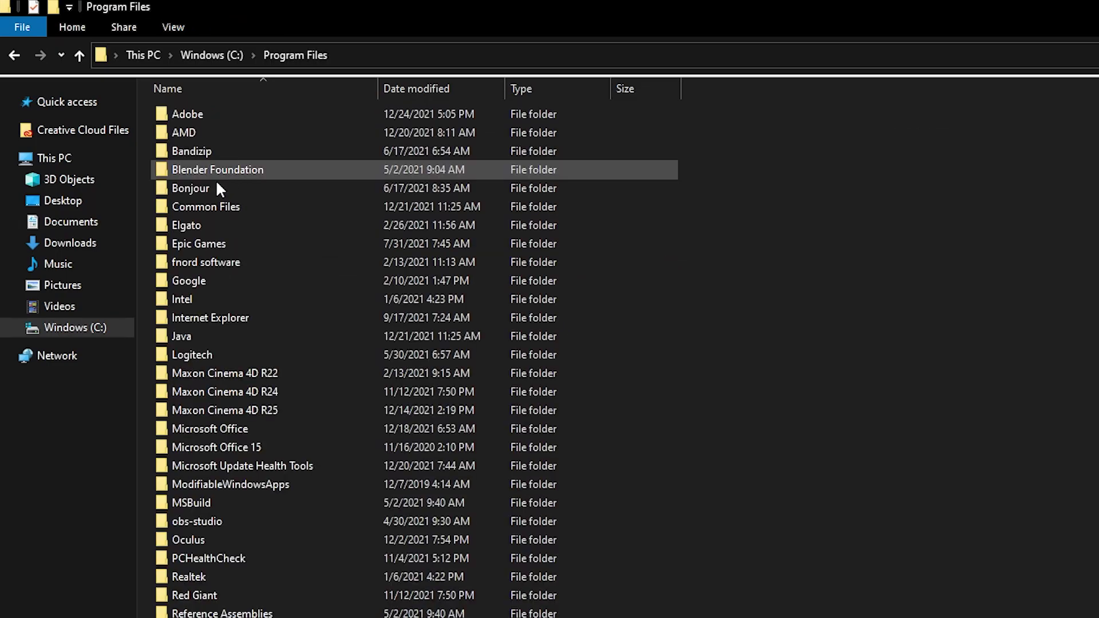
double_click(198, 543)
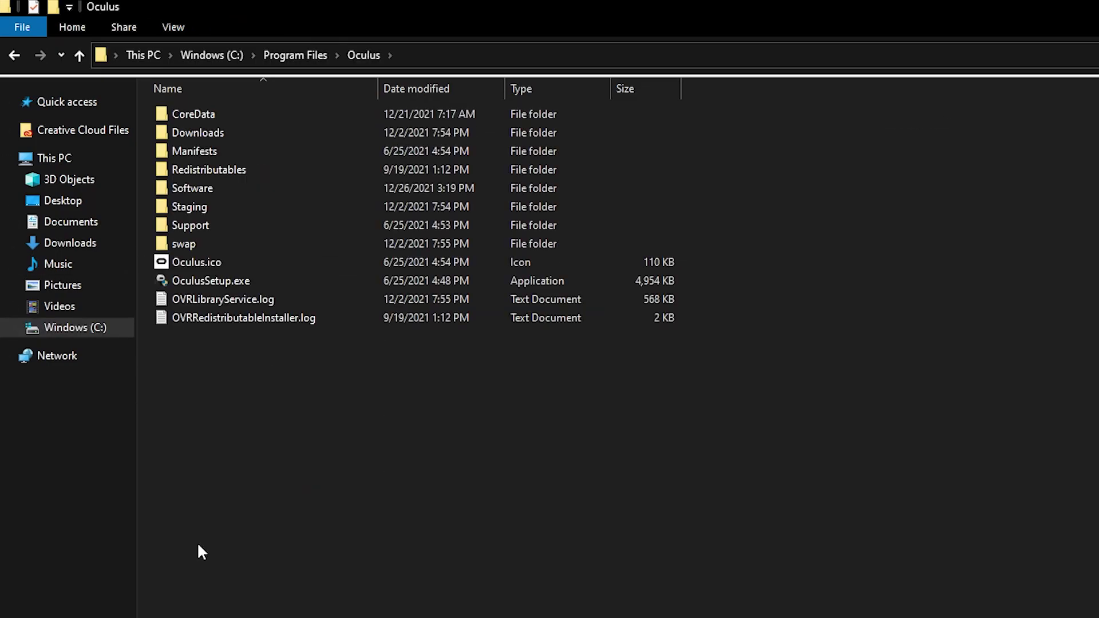
double_click(194, 192)
double_click(249, 150)
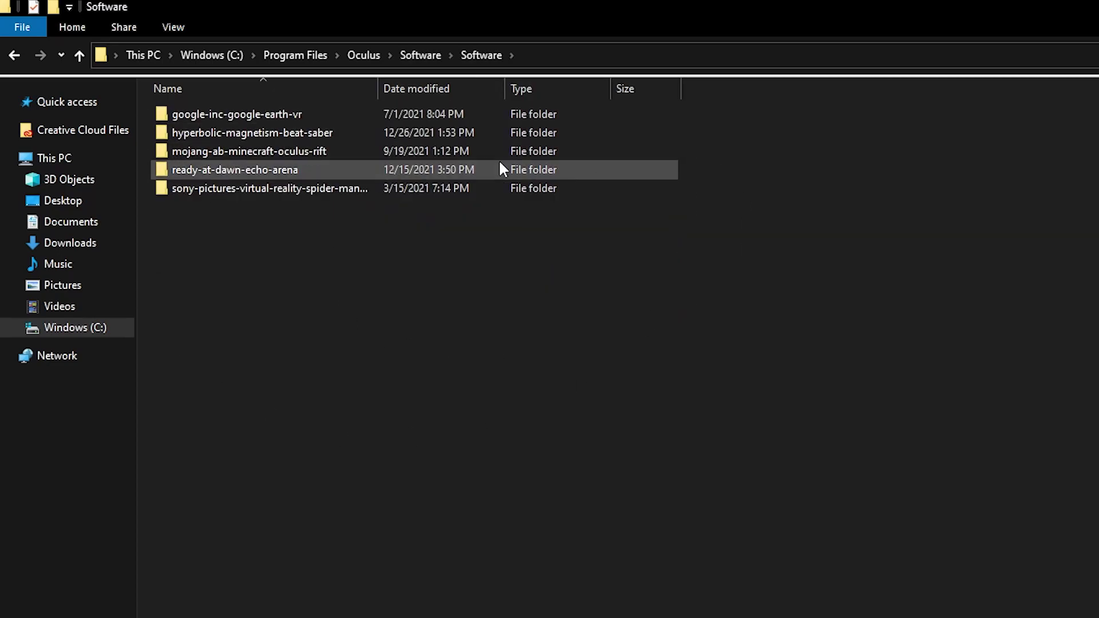
double_click(256, 132)
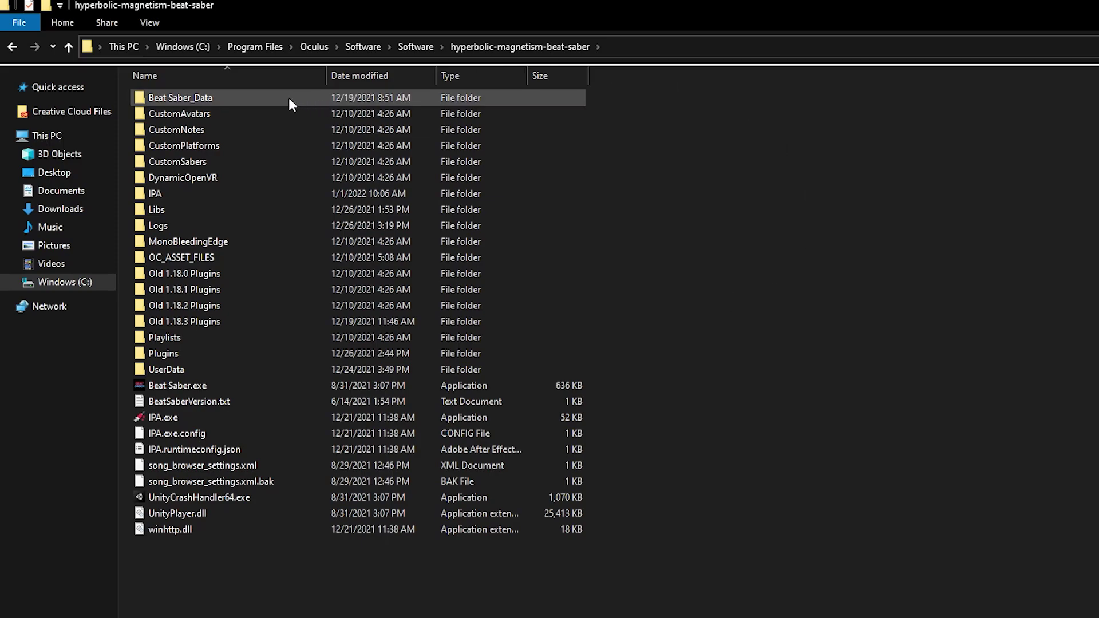
double_click(249, 102)
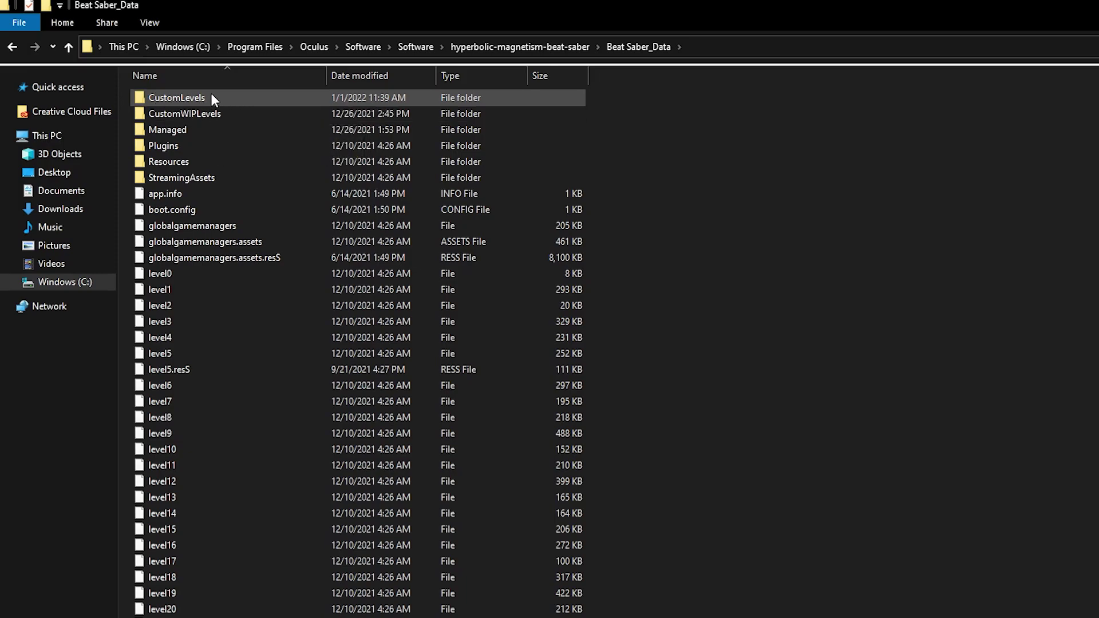
Step: Browse the custom song folders in CustomLevels, then go back to Beat Saber_Data
mouse_move(210, 93)
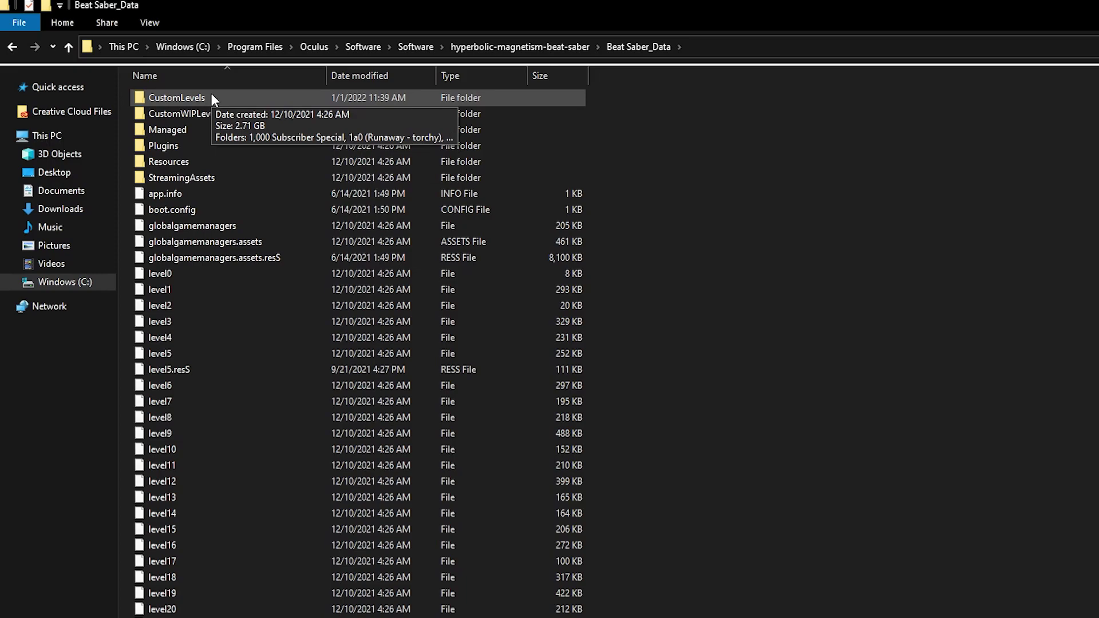
double_click(241, 97)
scroll(304, 234, down, 3)
scroll(304, 229, down, 13)
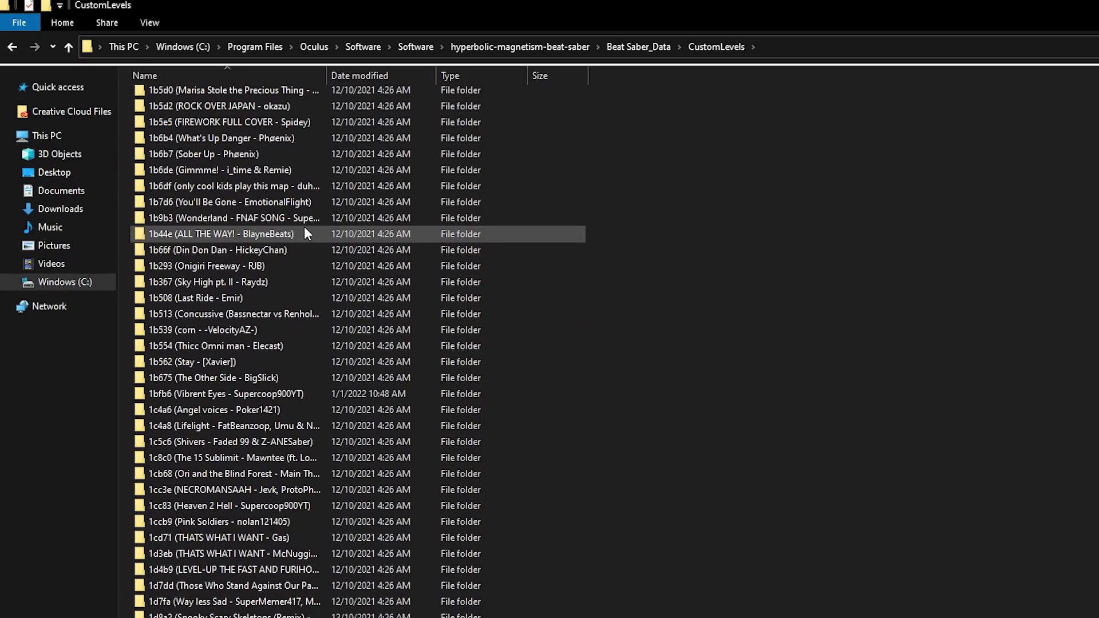
scroll(304, 230, down, 9)
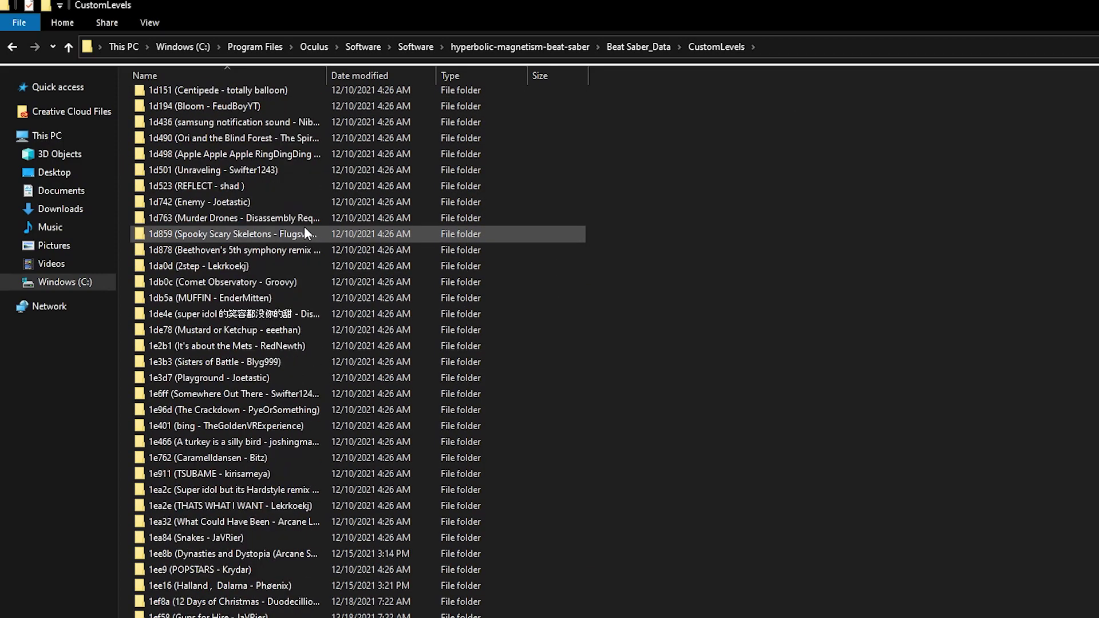
scroll(305, 229, down, 20)
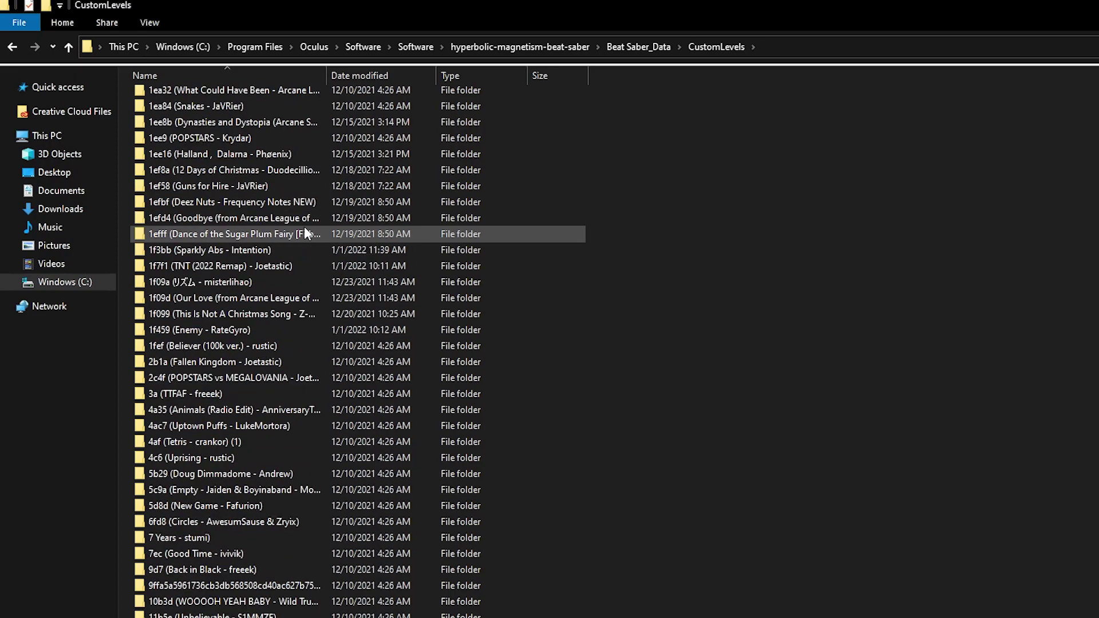
scroll(452, 338, down, 8)
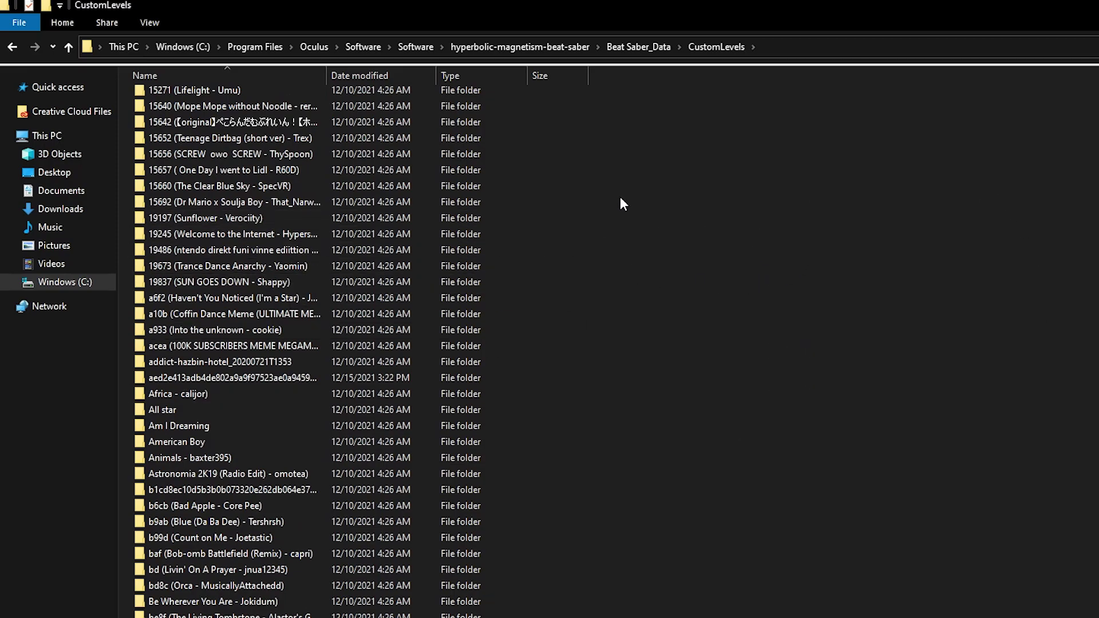
click(12, 47)
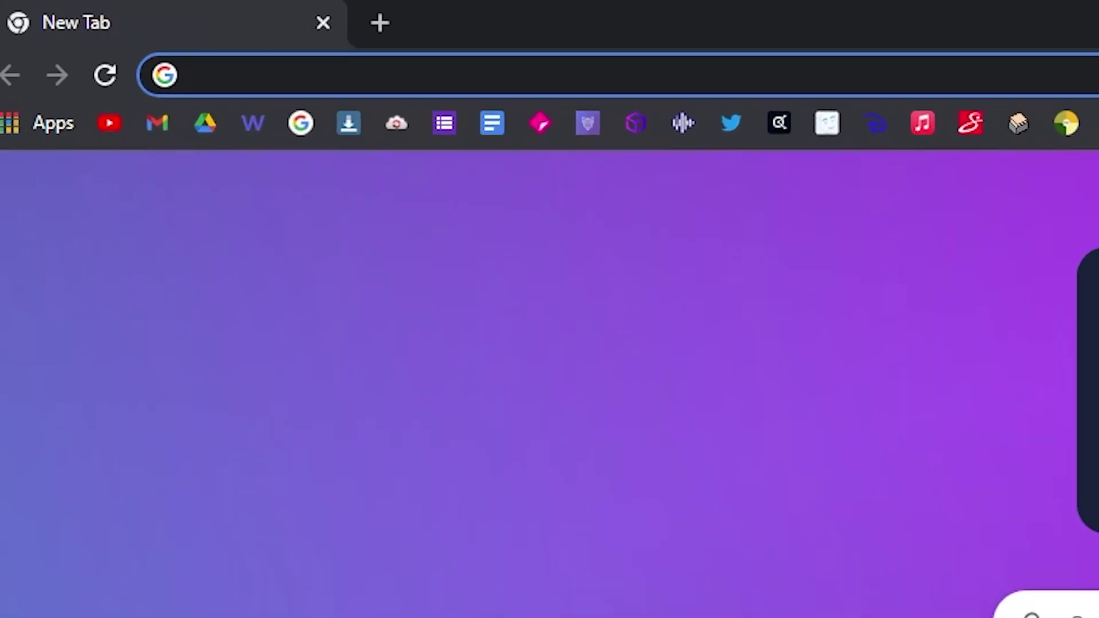
Step: Google 'beat saver' and open the 'BeatSaver - Home' result
text(beat saver)
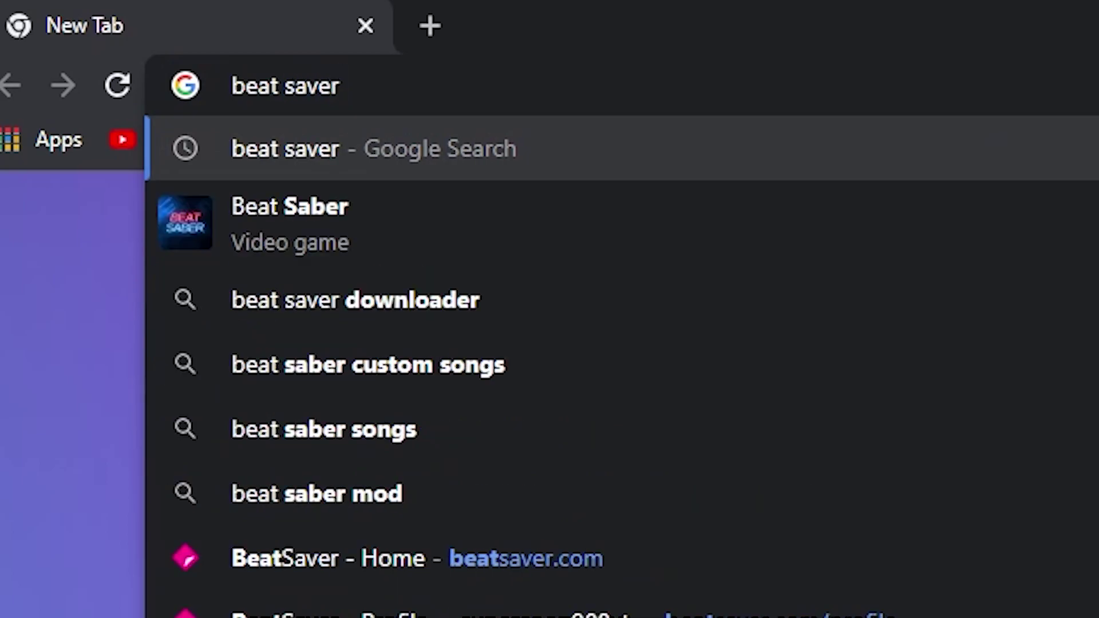
key(Return)
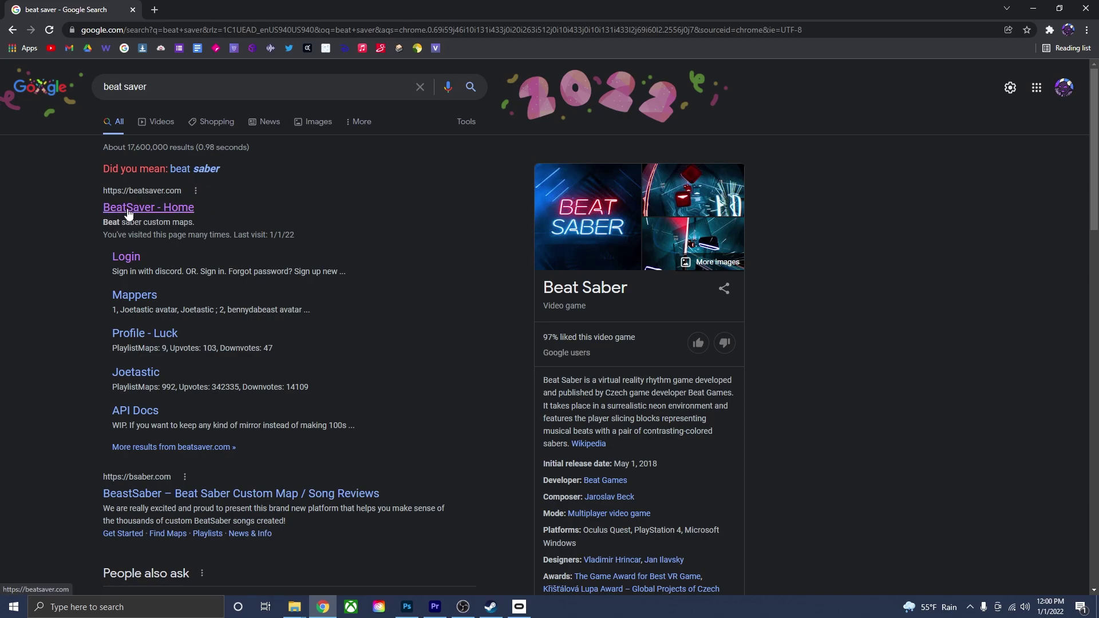
click(171, 211)
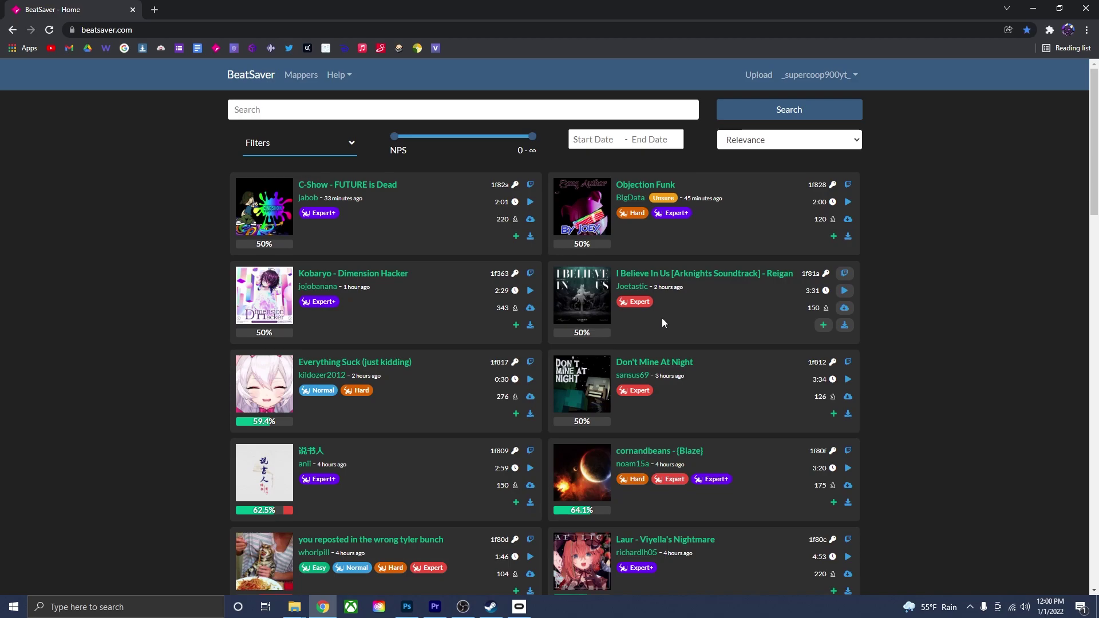
scroll(471, 310, down, 3)
scroll(365, 198, up, 3)
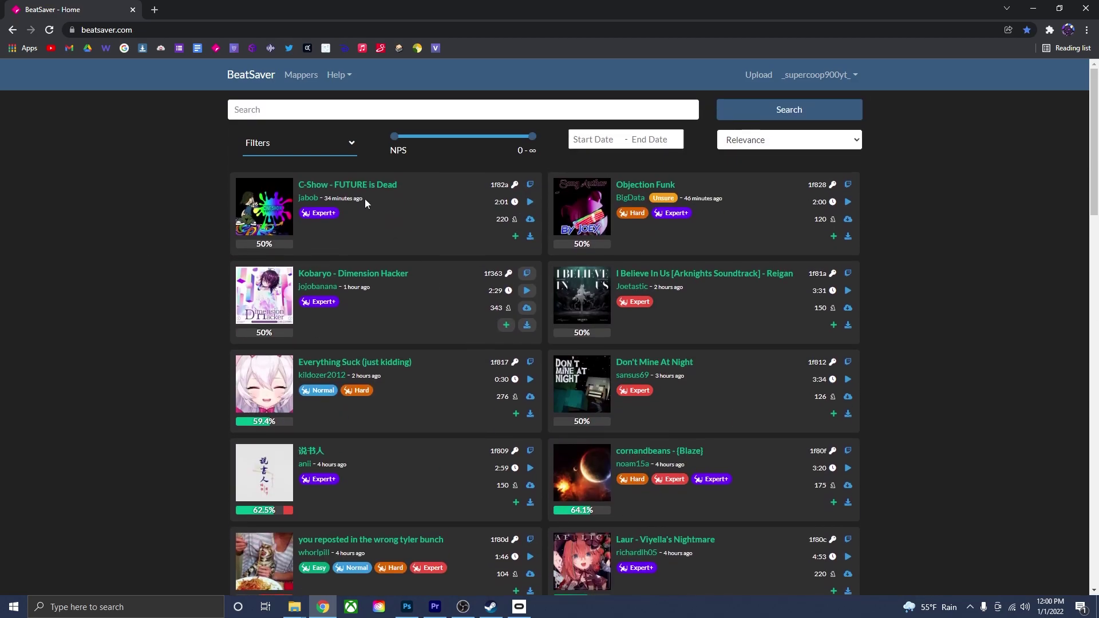
click(306, 144)
click(131, 250)
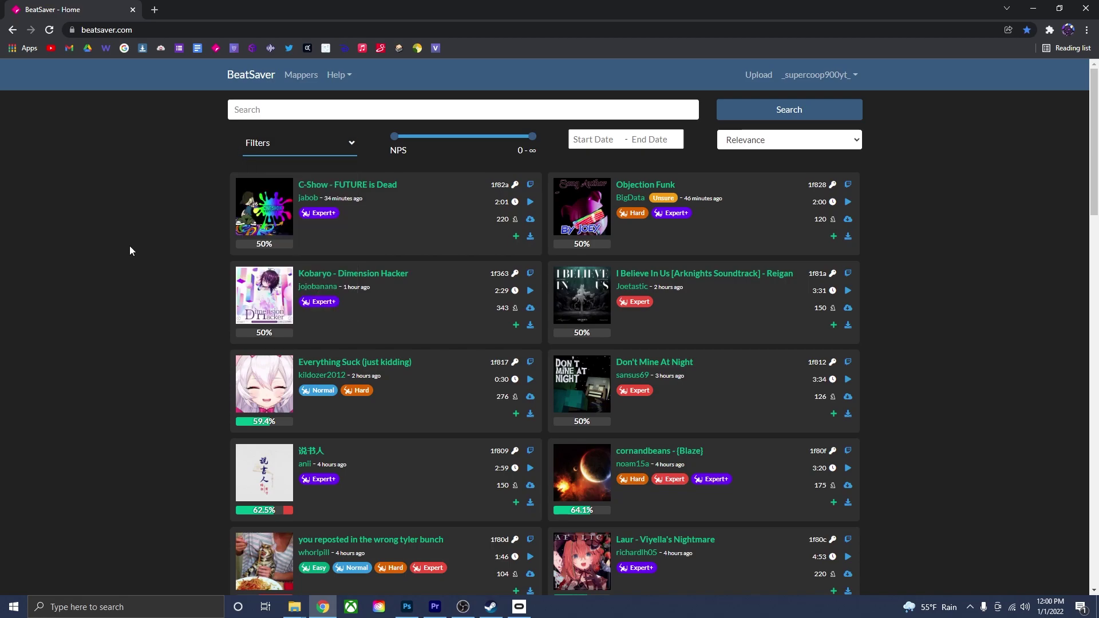
click(650, 141)
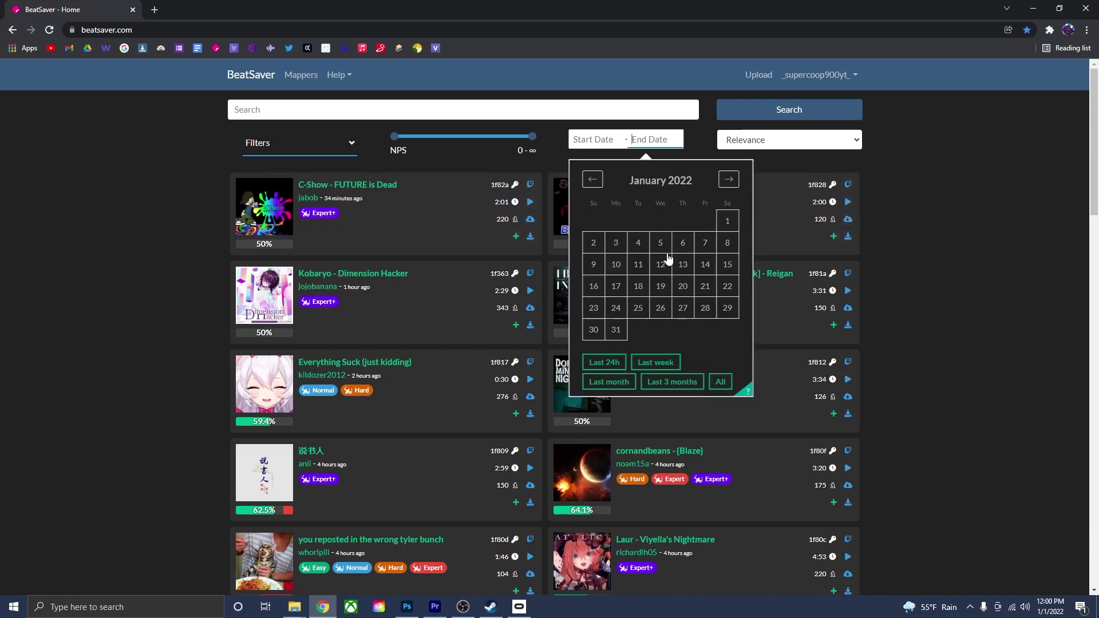
click(353, 307)
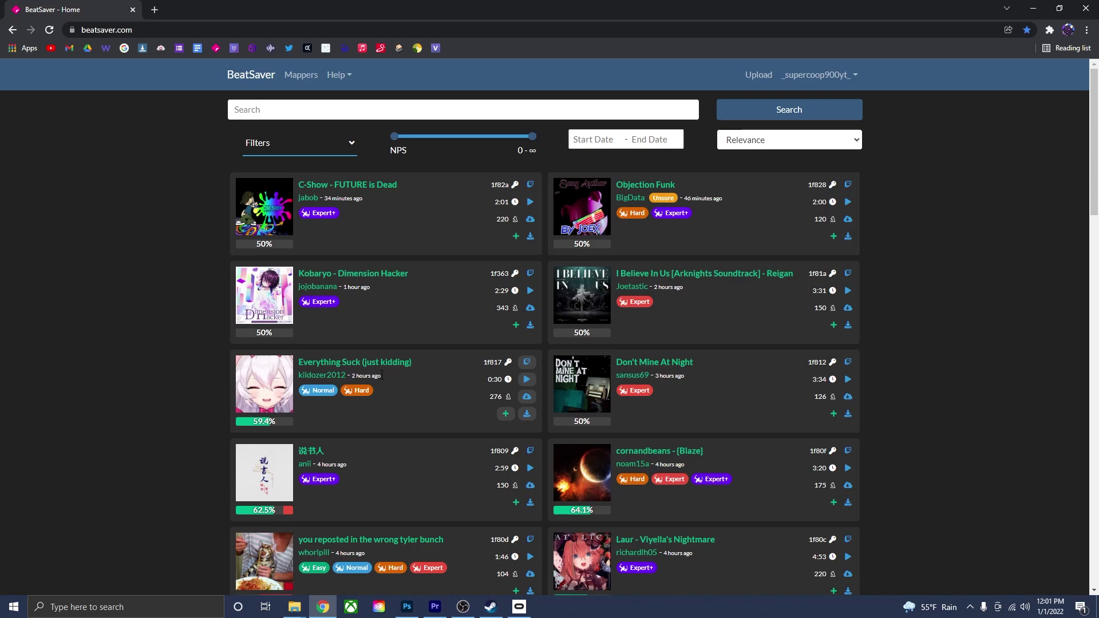
scroll(553, 386, down, 20)
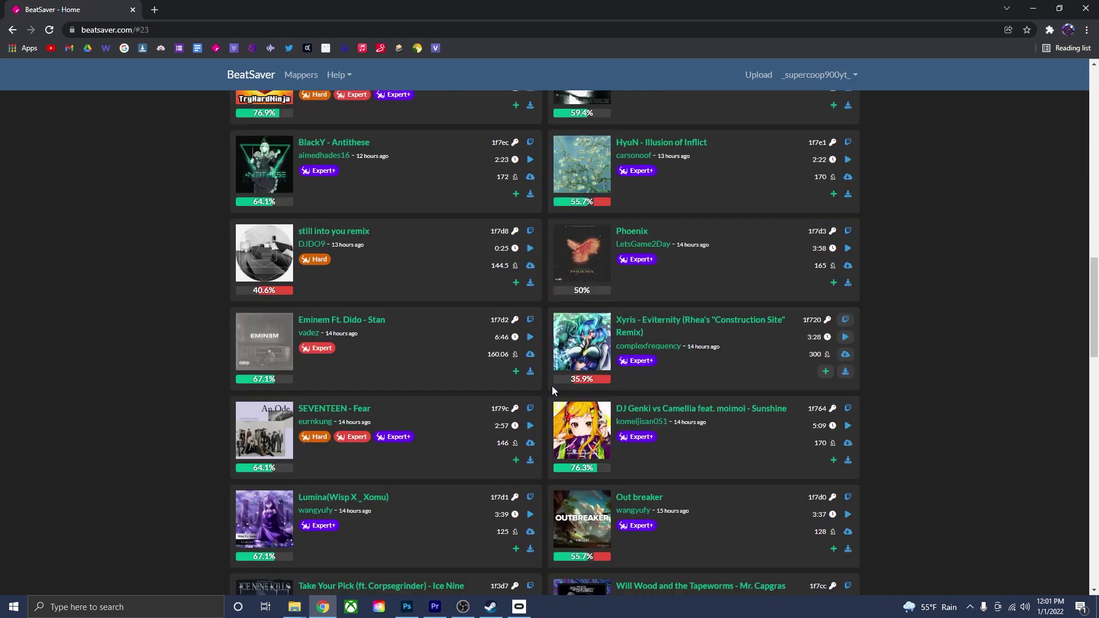
scroll(552, 386, down, 20)
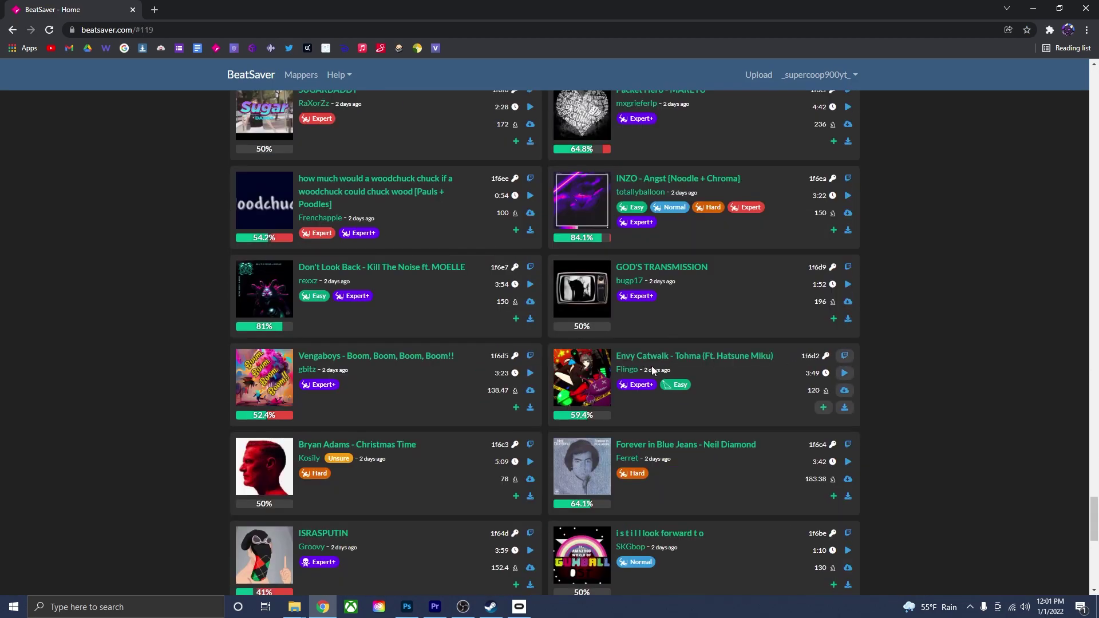
scroll(642, 376, down, 6)
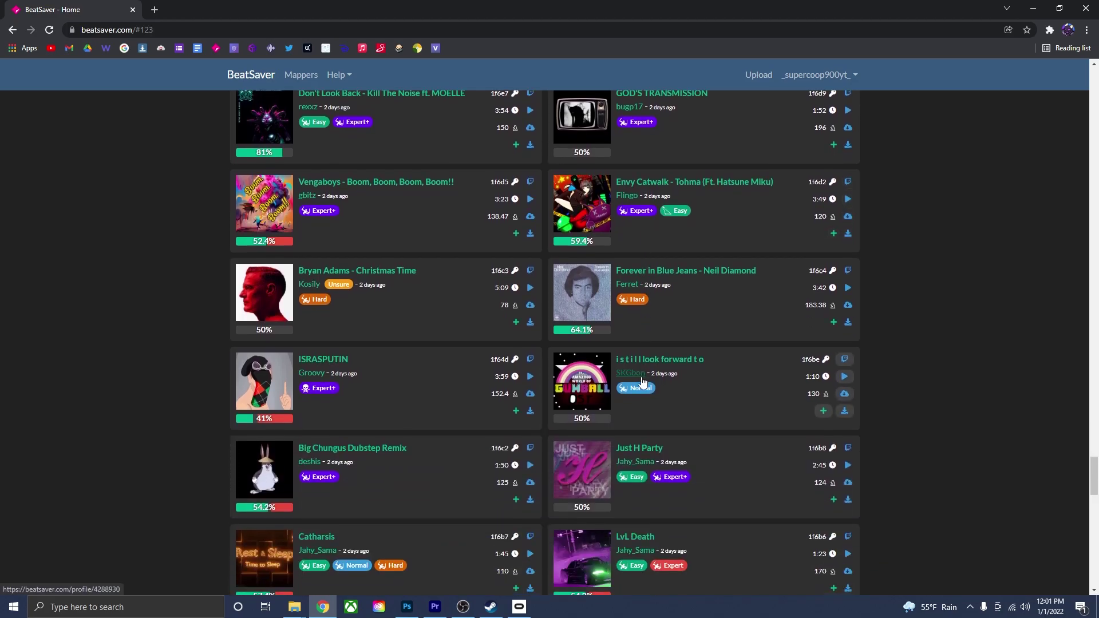
scroll(526, 394, down, 4)
key(Home)
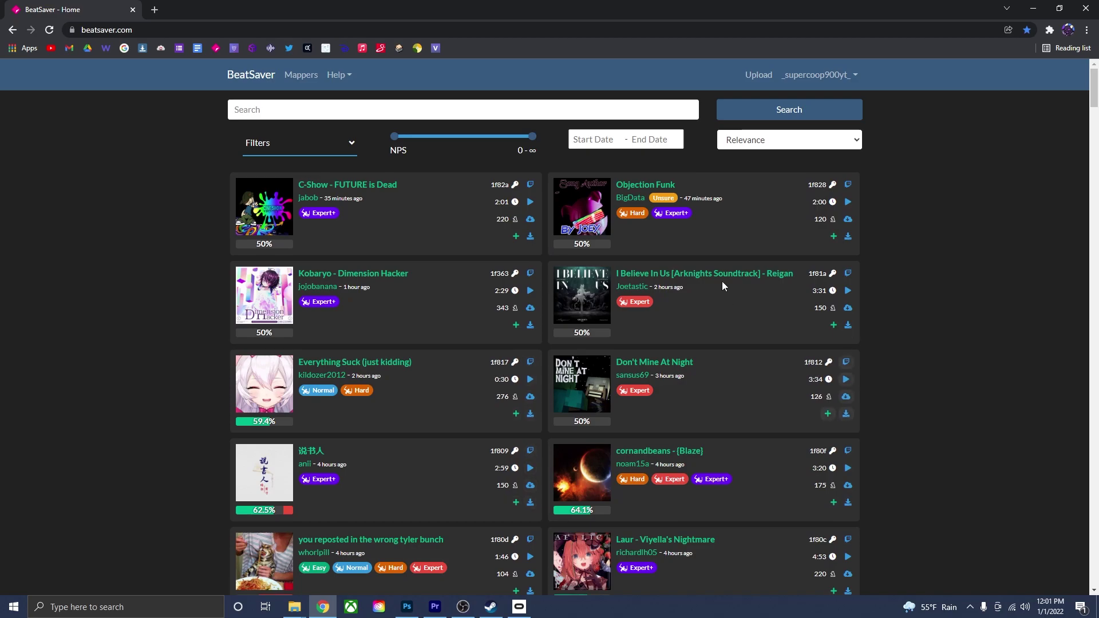
click(274, 113)
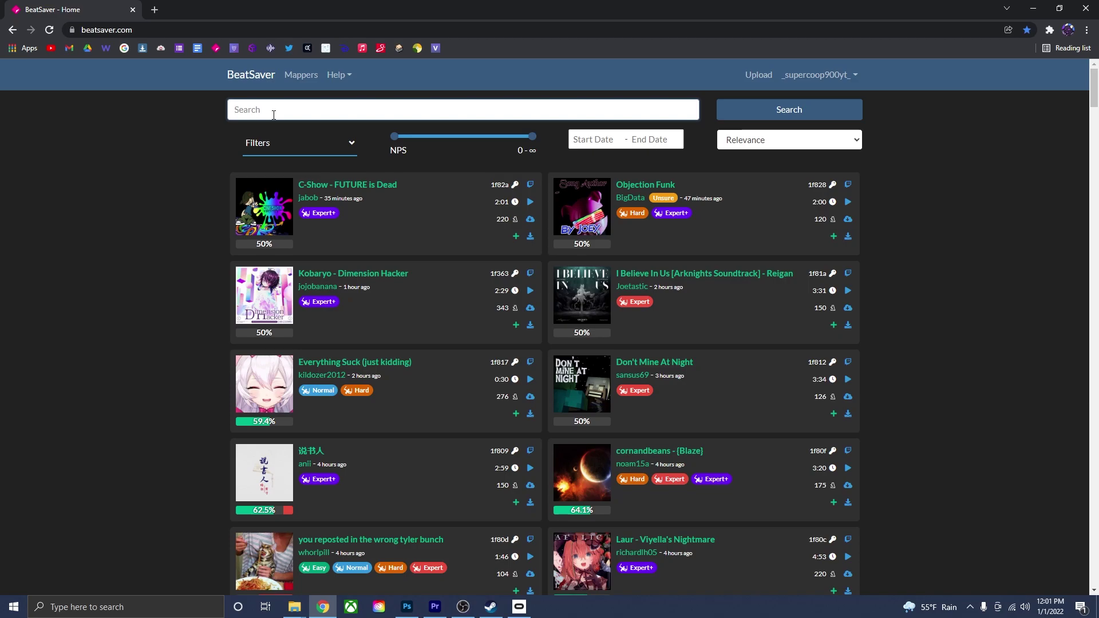
Step: Search BeatSaver maps for 'Enemy', scroll the results, then return to the top
text(Enenmy)
key(Return)
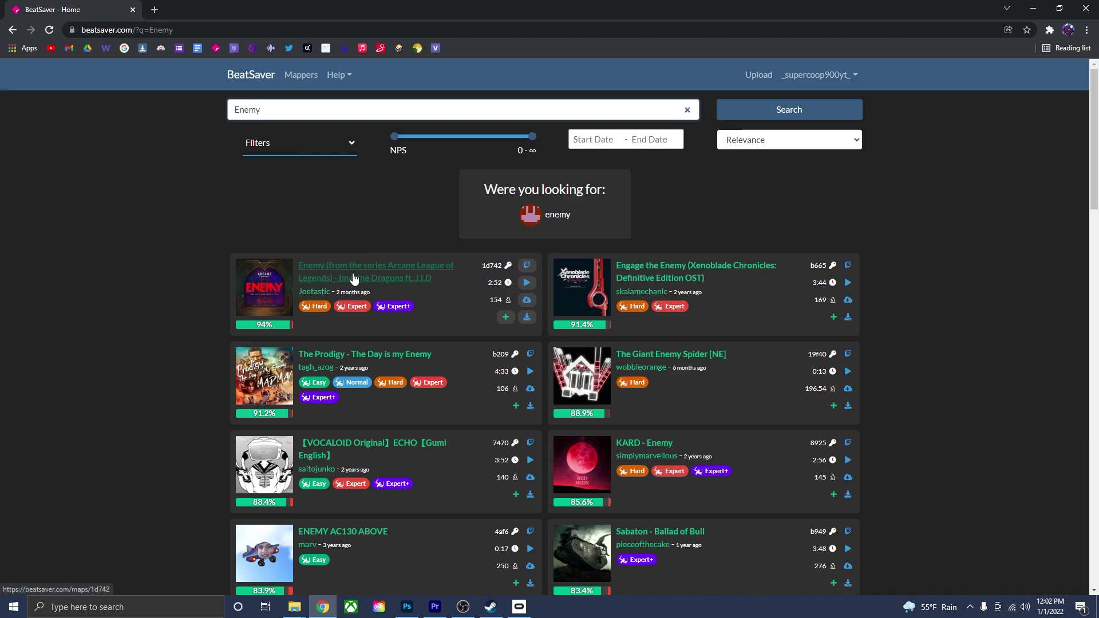
scroll(353, 278, down, 7)
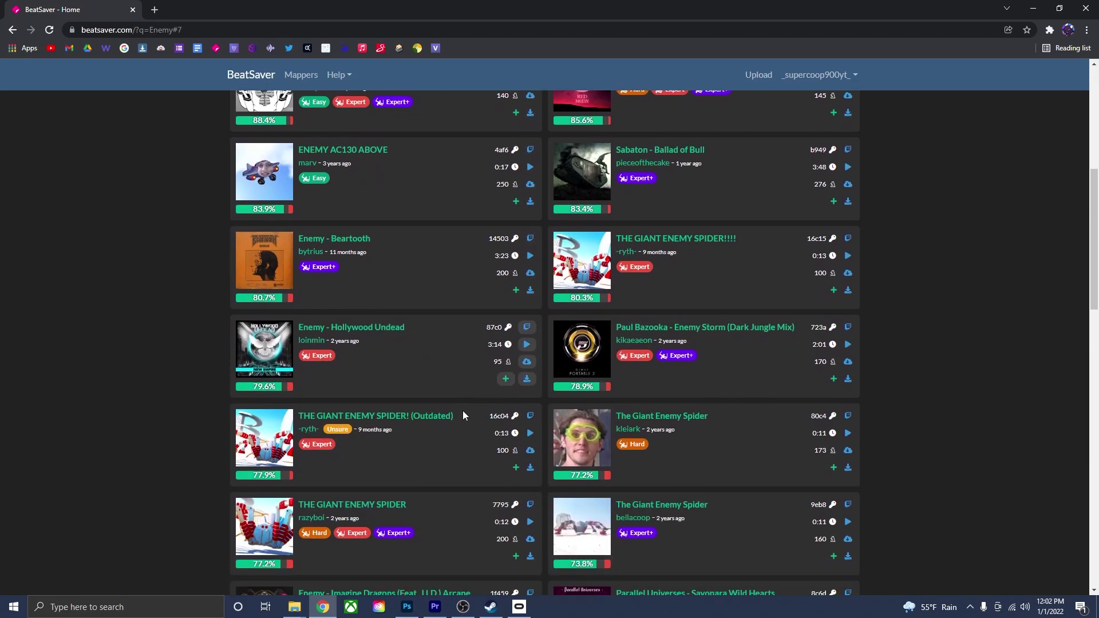
scroll(463, 415, down, 2)
scroll(463, 415, down, 2)
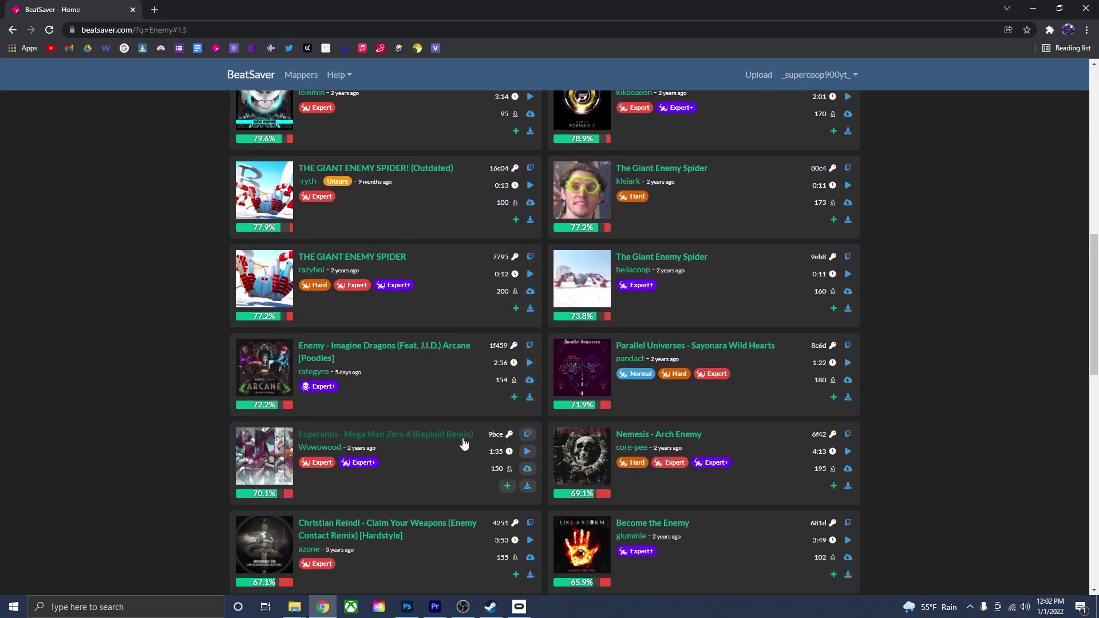
key(alt+Left)
Step: Open your BeatSaver profile's published maps, then bring the Beat Saber_Data window forward
click(825, 75)
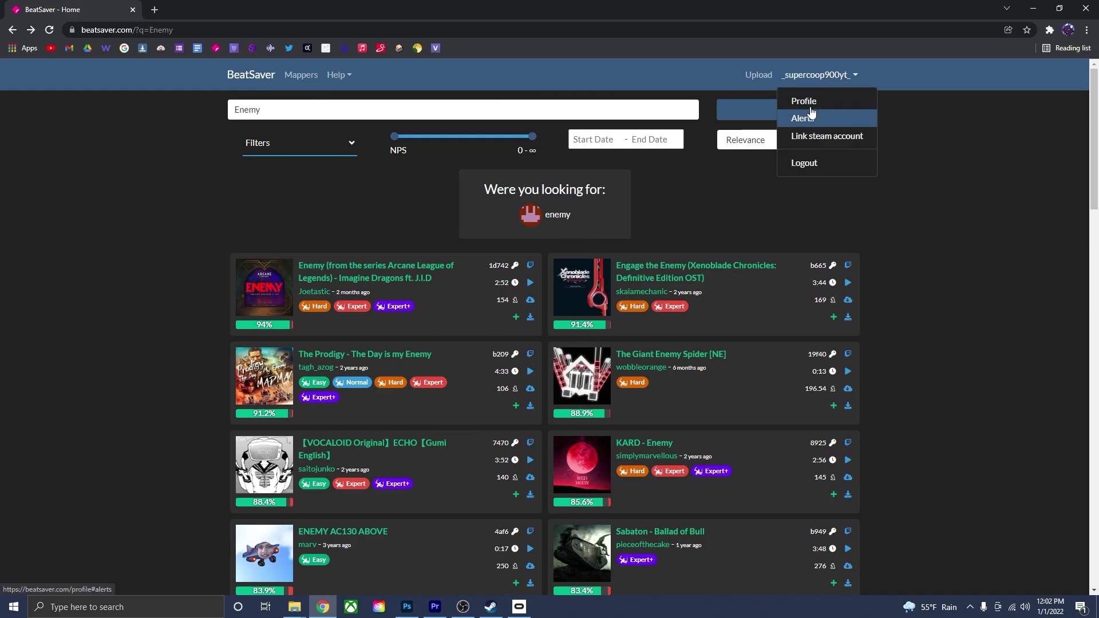
click(805, 103)
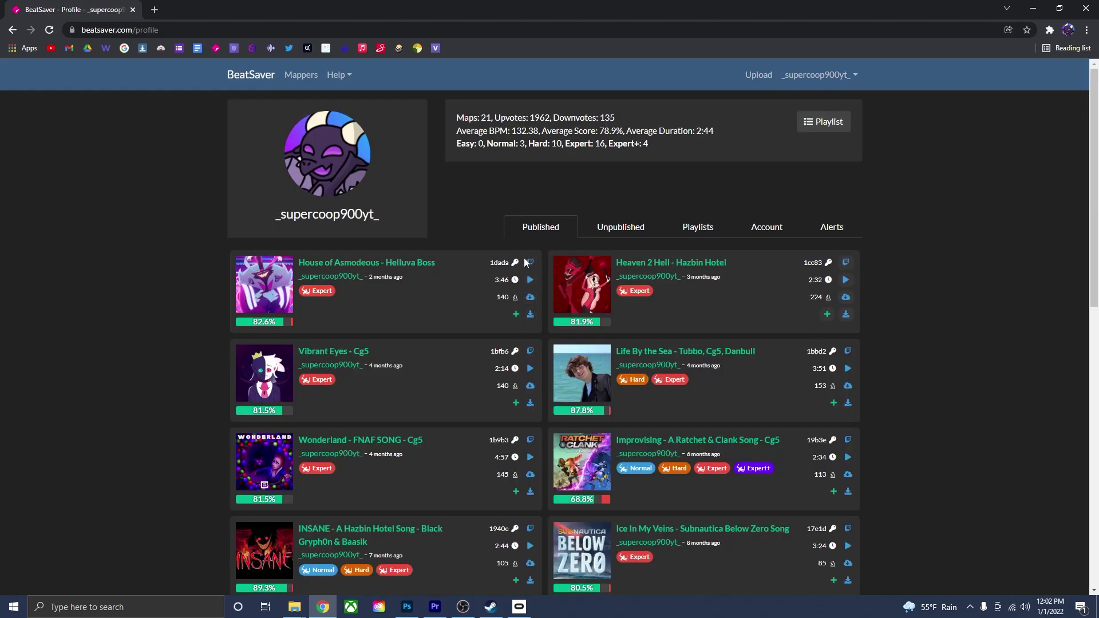
scroll(542, 310, down, 10)
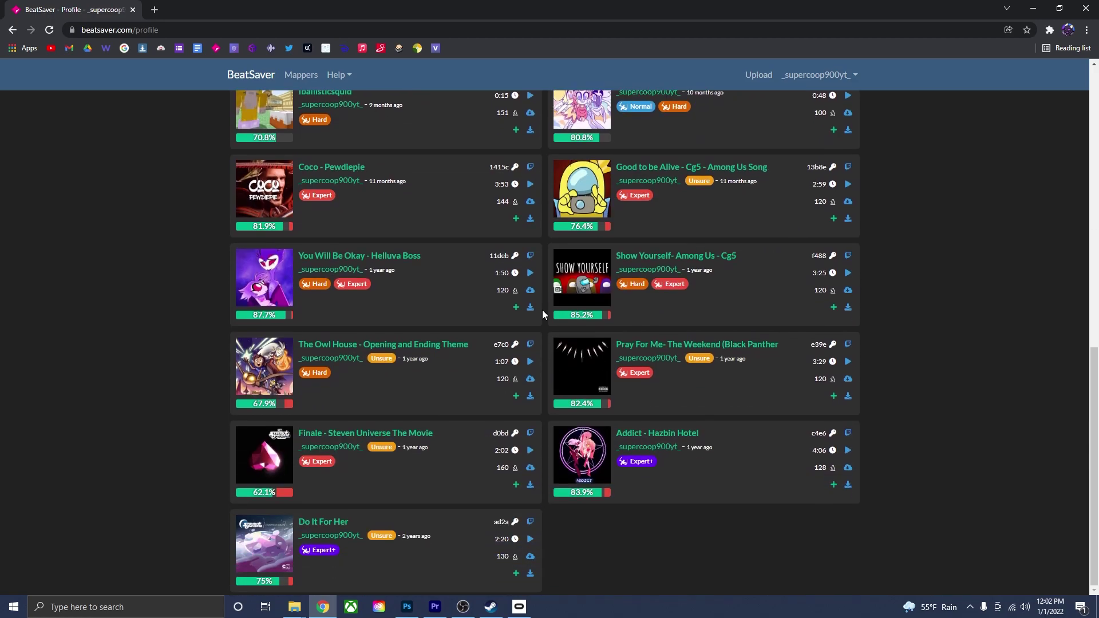
scroll(542, 310, up, 10)
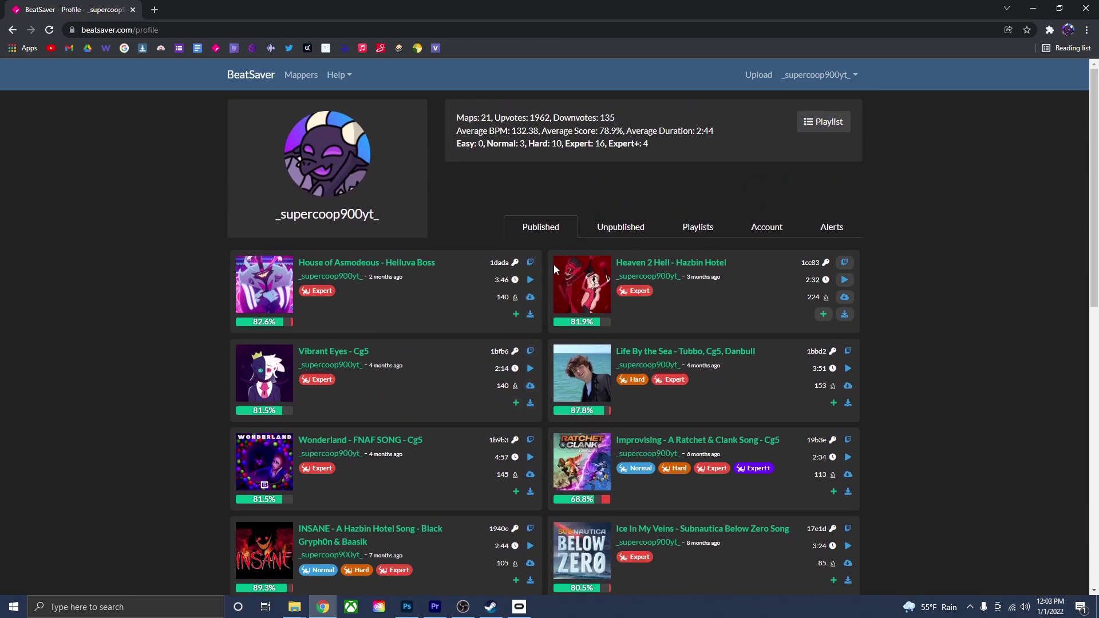
scroll(553, 285, down, 6)
scroll(560, 324, up, 5)
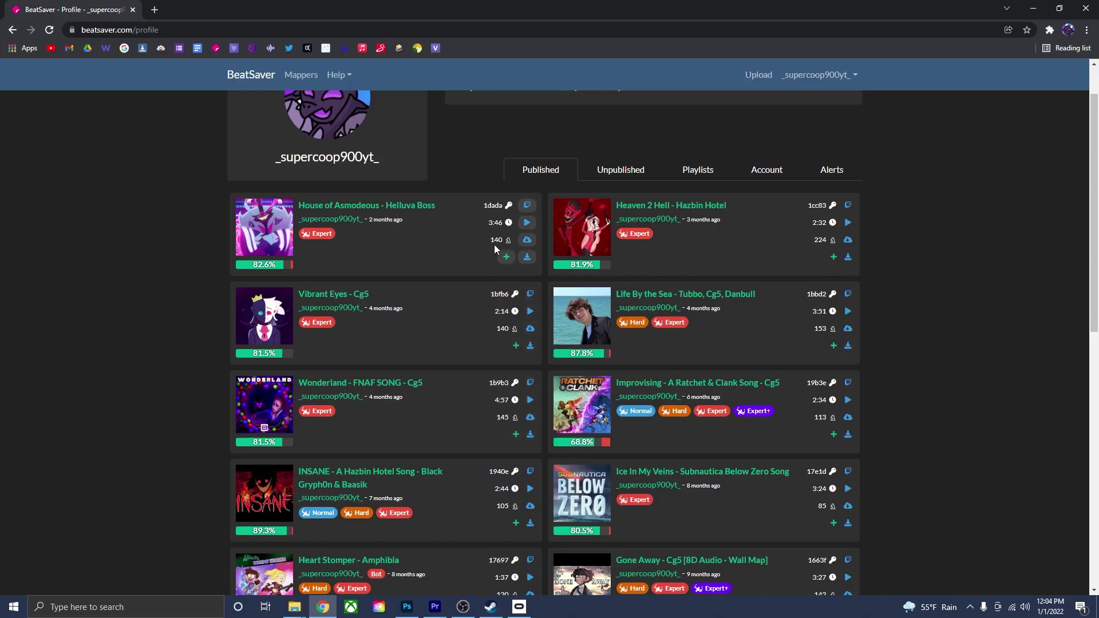
mouse_move(294, 607)
click(342, 580)
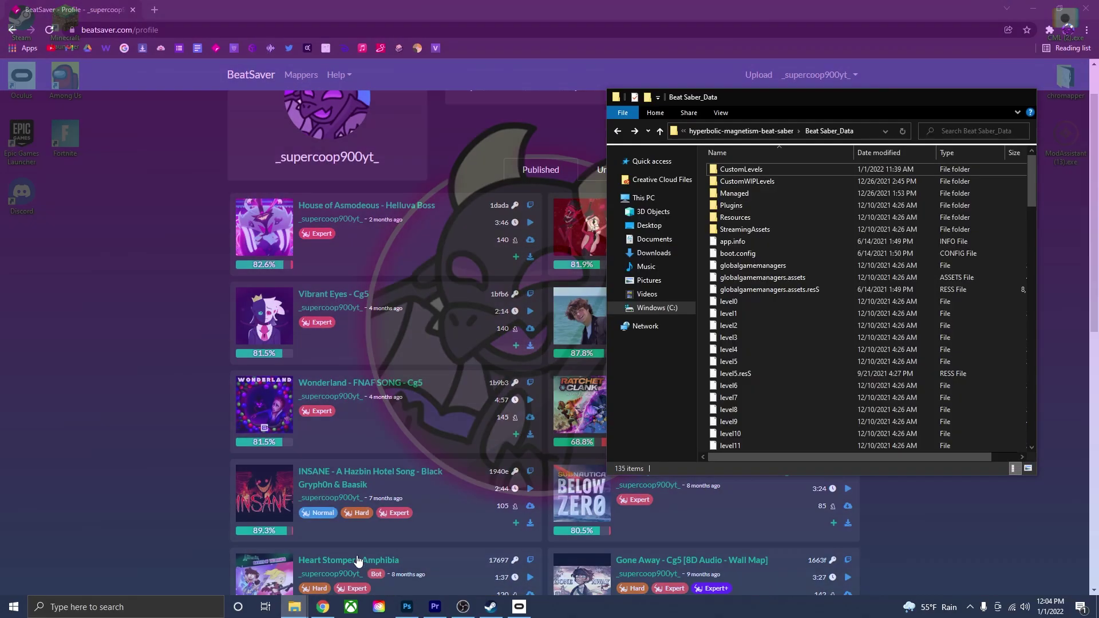